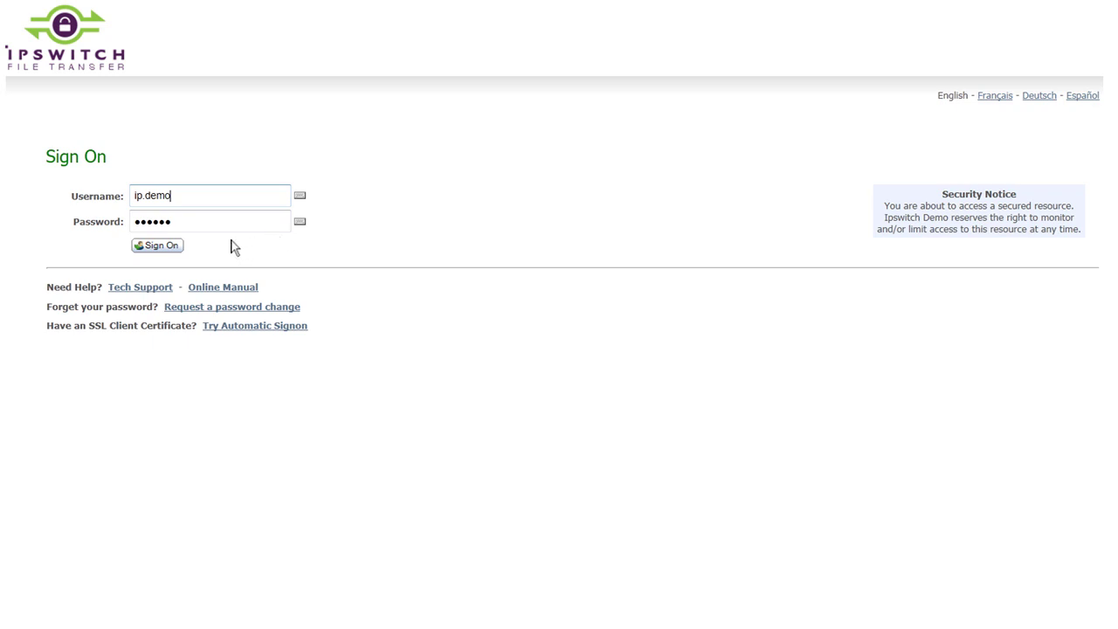
# - Sign on to MOVEit DMZ with the demo administrator username and password
pyautogui.click(162, 247)
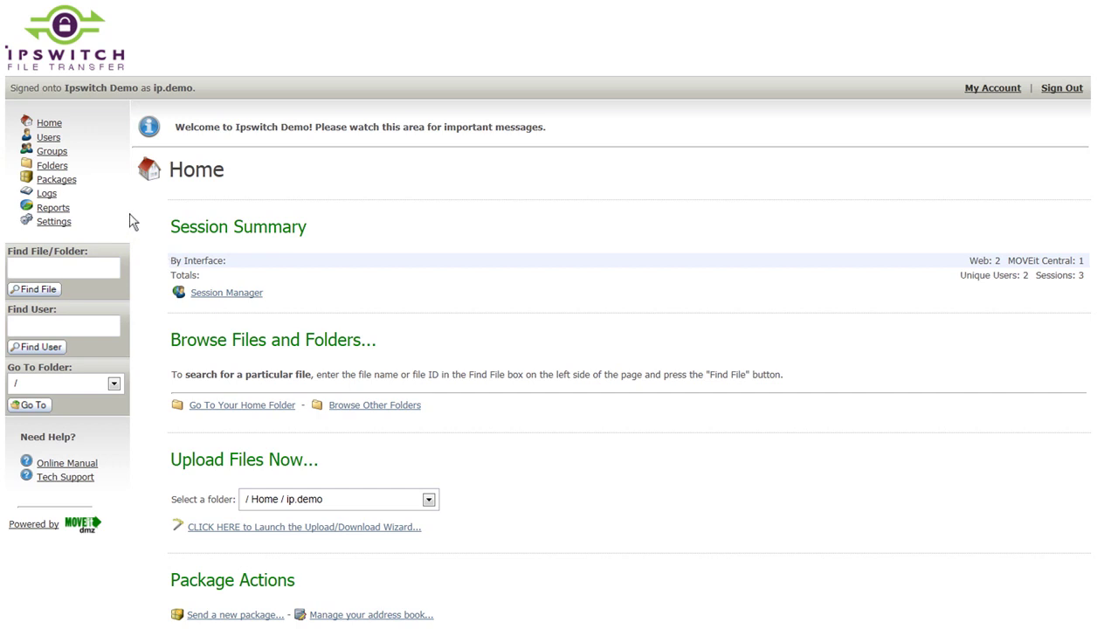
# - Open the demo.partnerabc user profile from the Users list
pyautogui.click(47, 140)
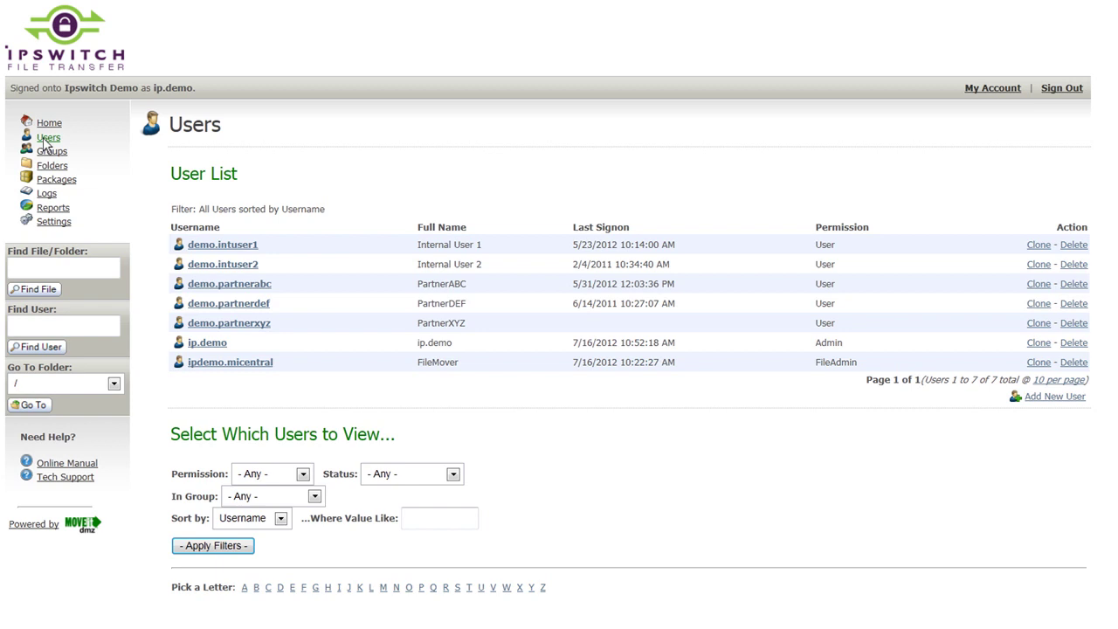
pyautogui.click(226, 286)
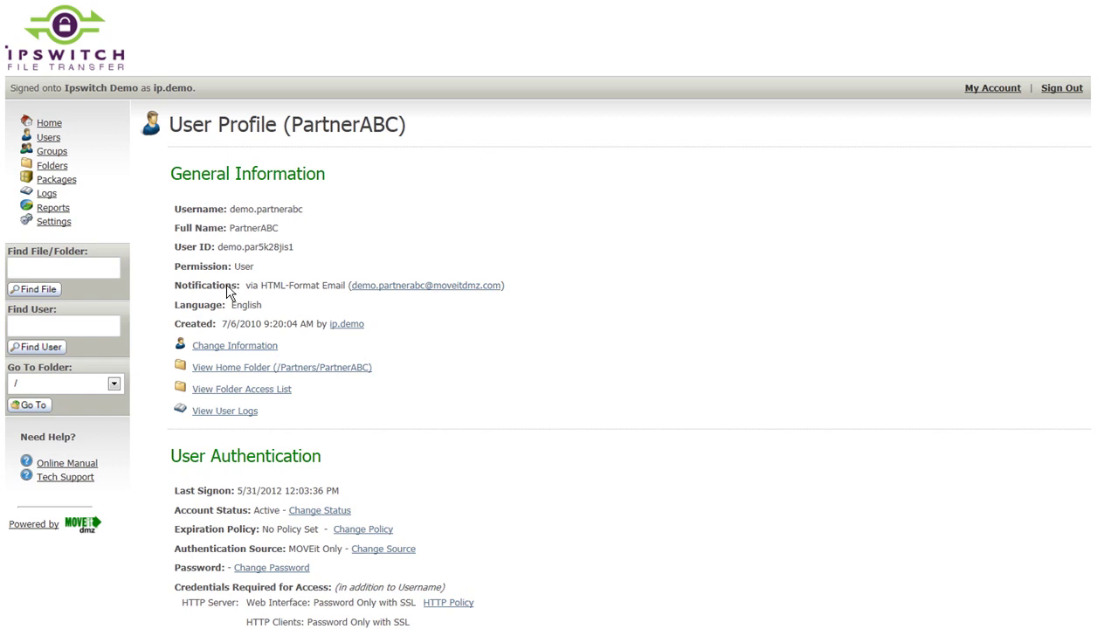
pyautogui.scroll(-1, 227, 293)
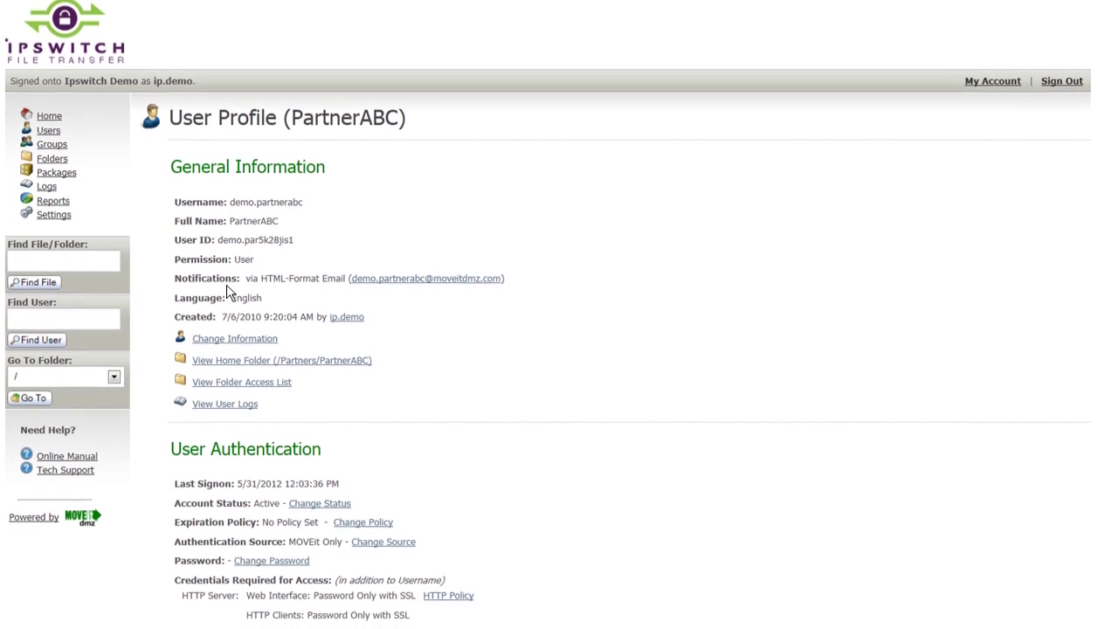
pyautogui.scroll(-2, 227, 292)
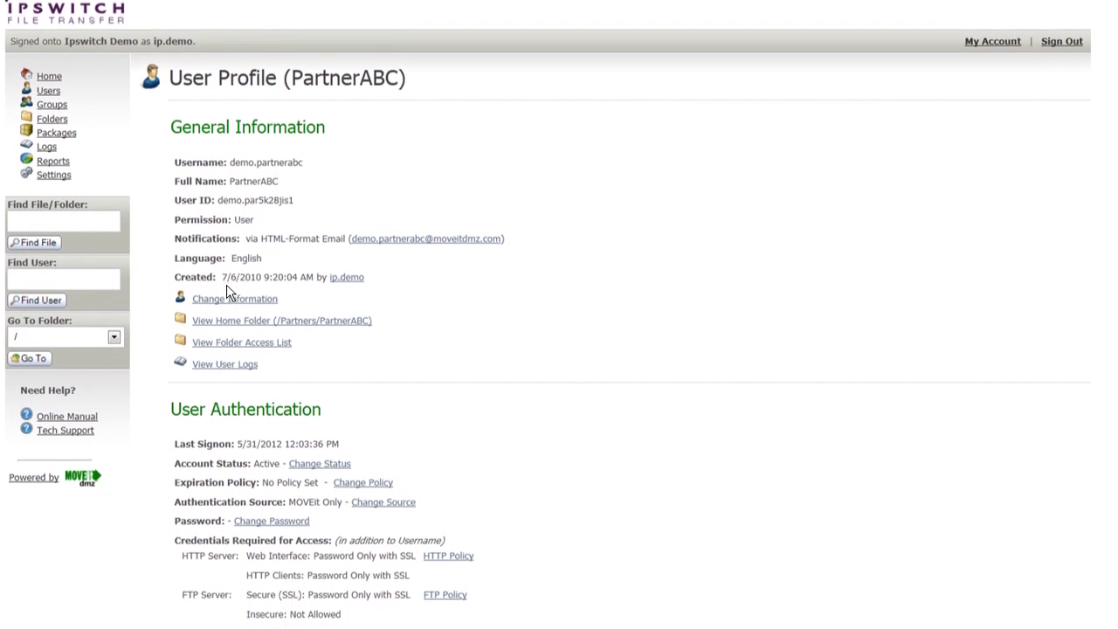
pyautogui.scroll(-3, 227, 292)
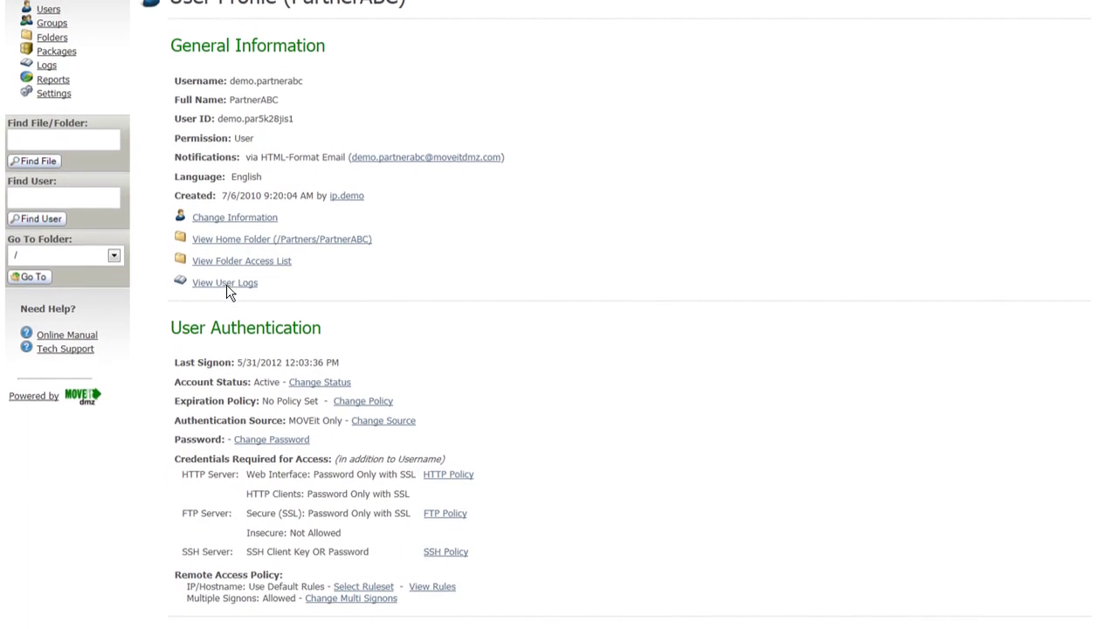
pyautogui.scroll(-3, 227, 292)
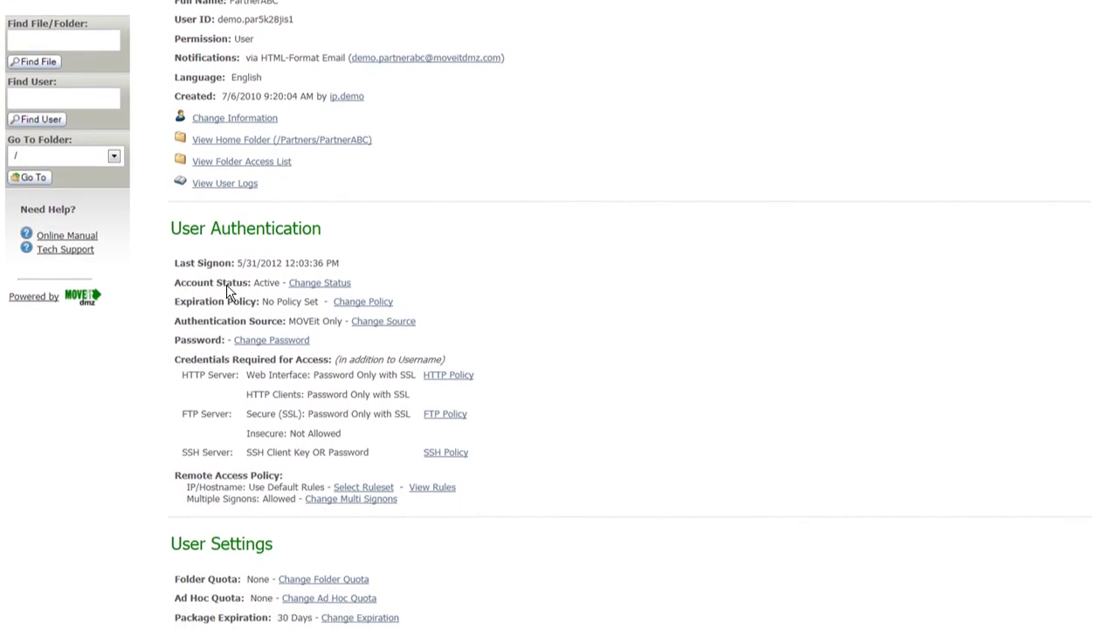
pyautogui.scroll(-2, 227, 292)
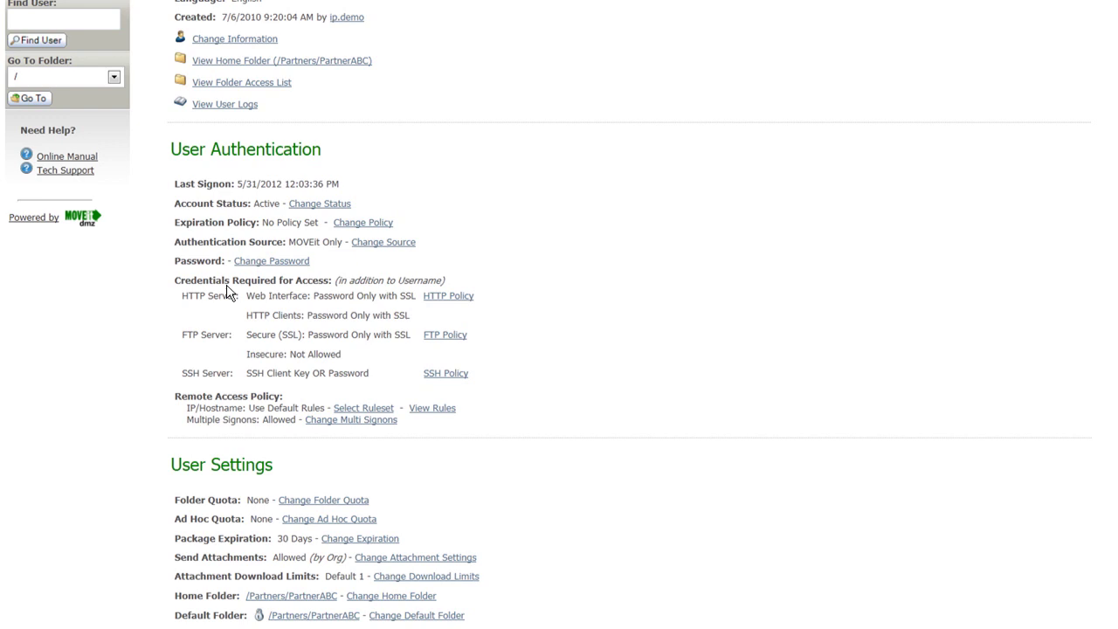
pyautogui.scroll(-1, 227, 293)
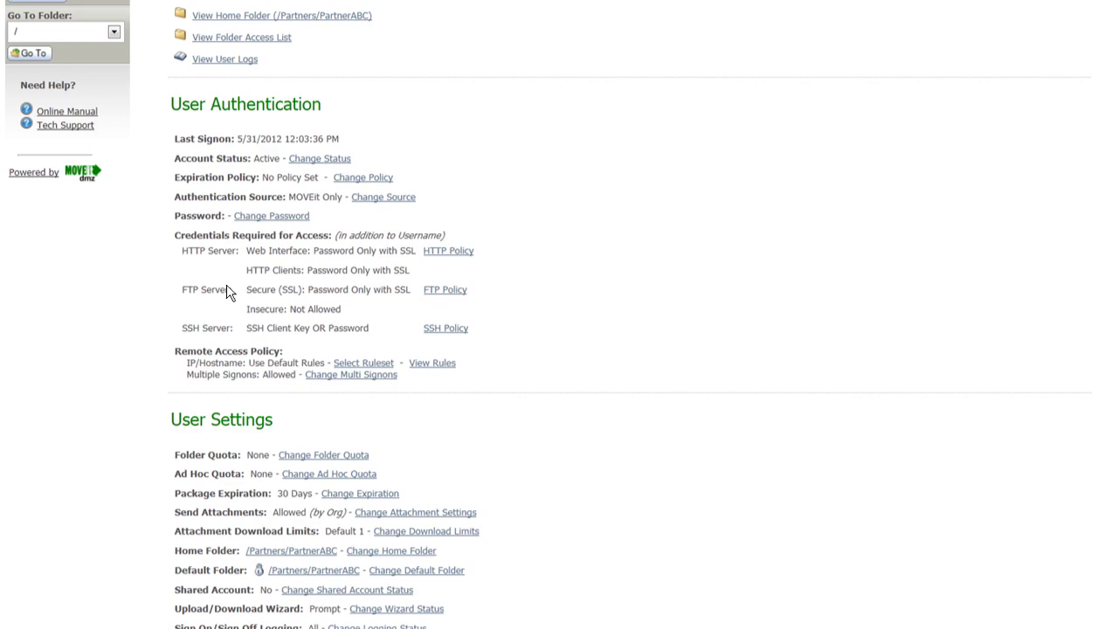
pyautogui.scroll(-1, 225, 293)
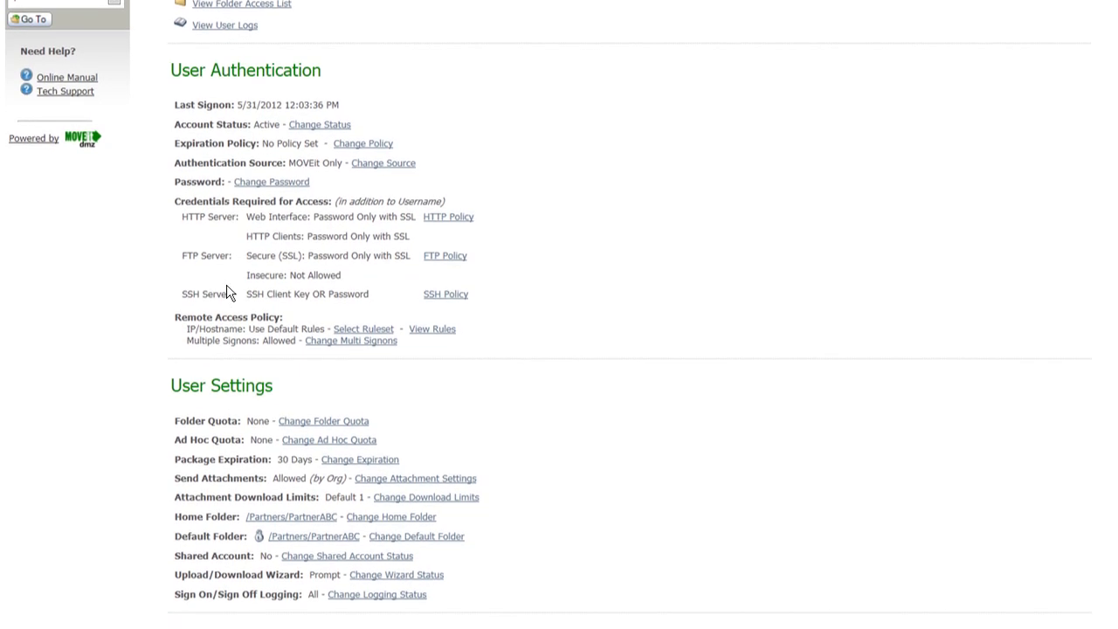
pyautogui.scroll(-3, 225, 293)
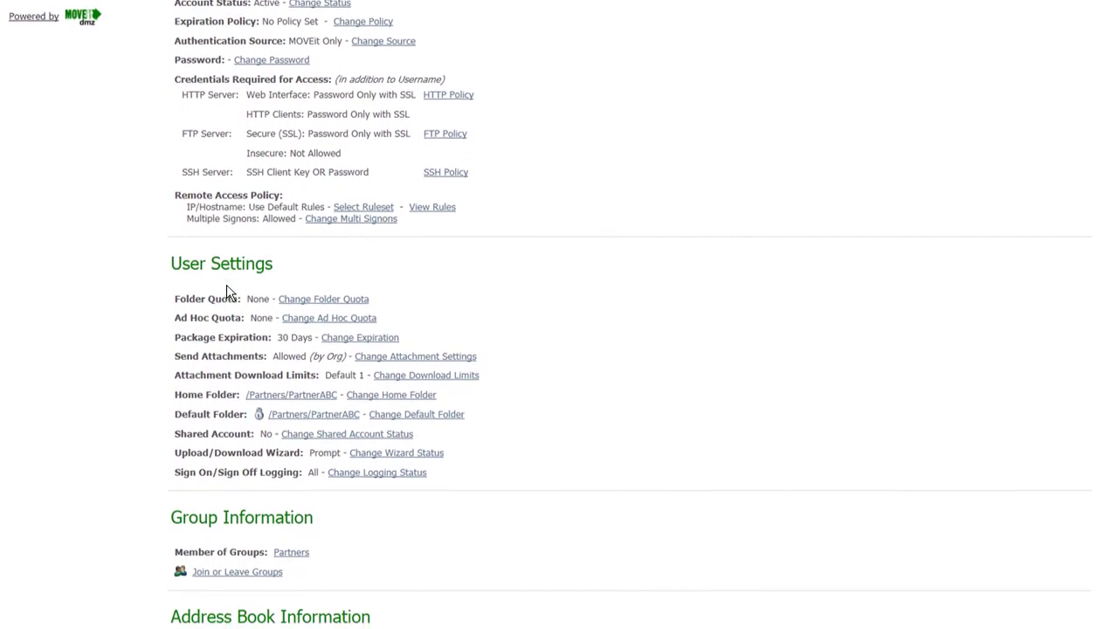
pyautogui.scroll(-2, 225, 293)
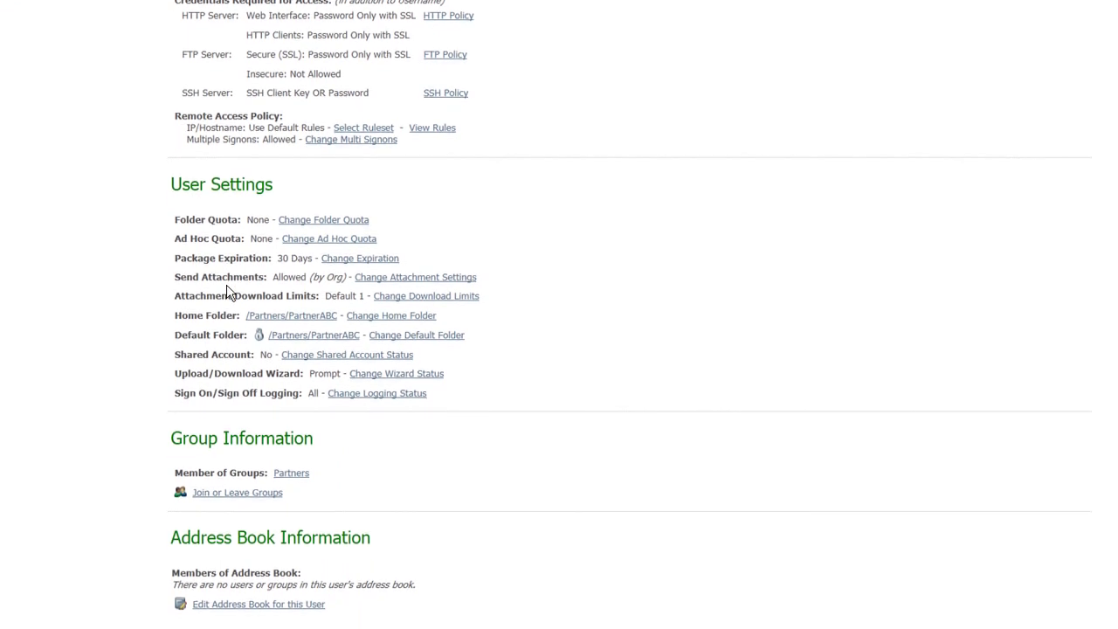
pyautogui.scroll(10, 225, 293)
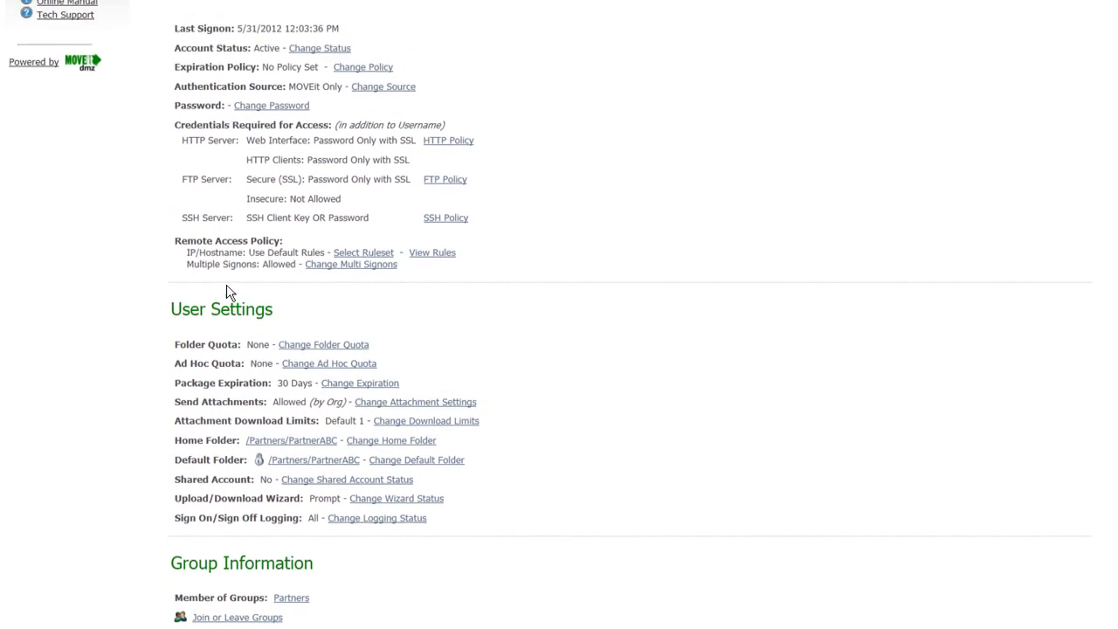
pyautogui.scroll(3, 226, 293)
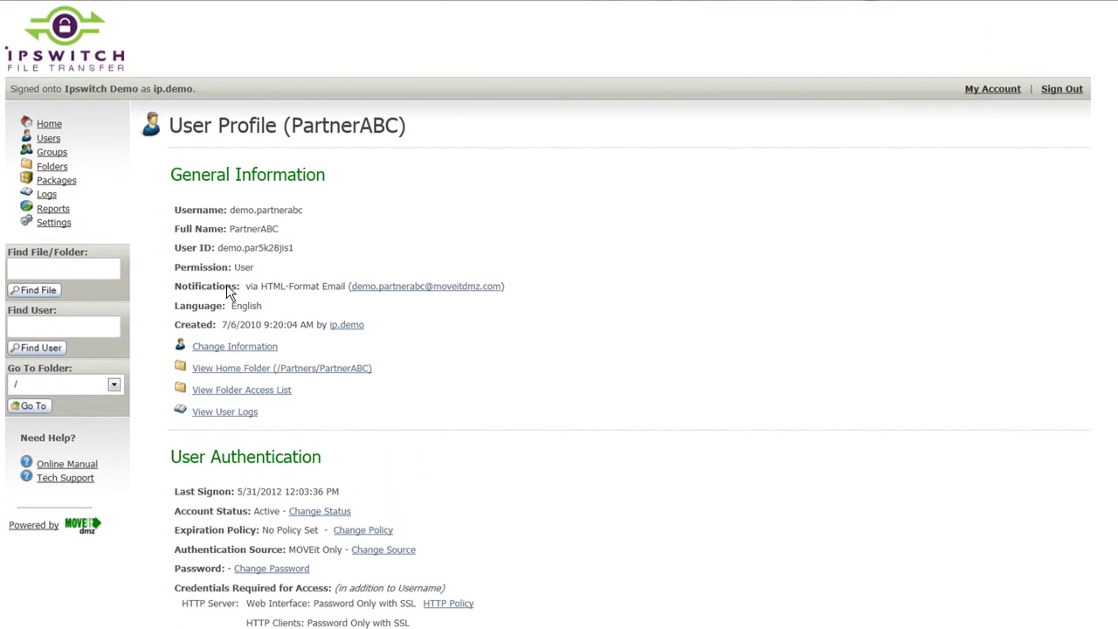
# - From PartnerABC's home folder, open the settings for /Partners/PartnerABC/Pickup/
pyautogui.click(249, 373)
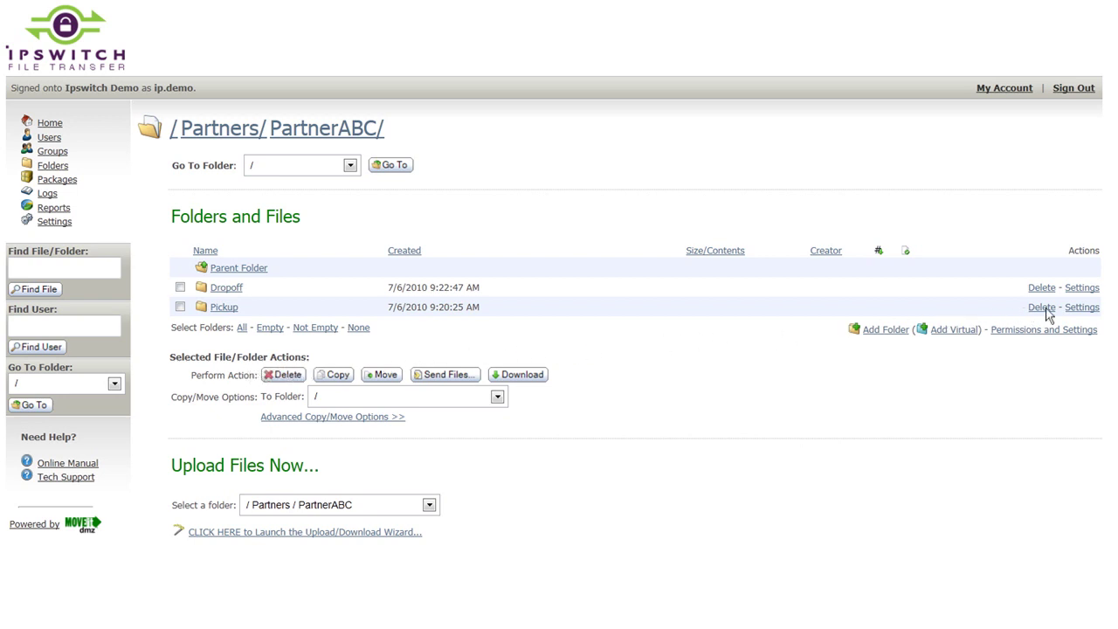
pyautogui.click(1080, 307)
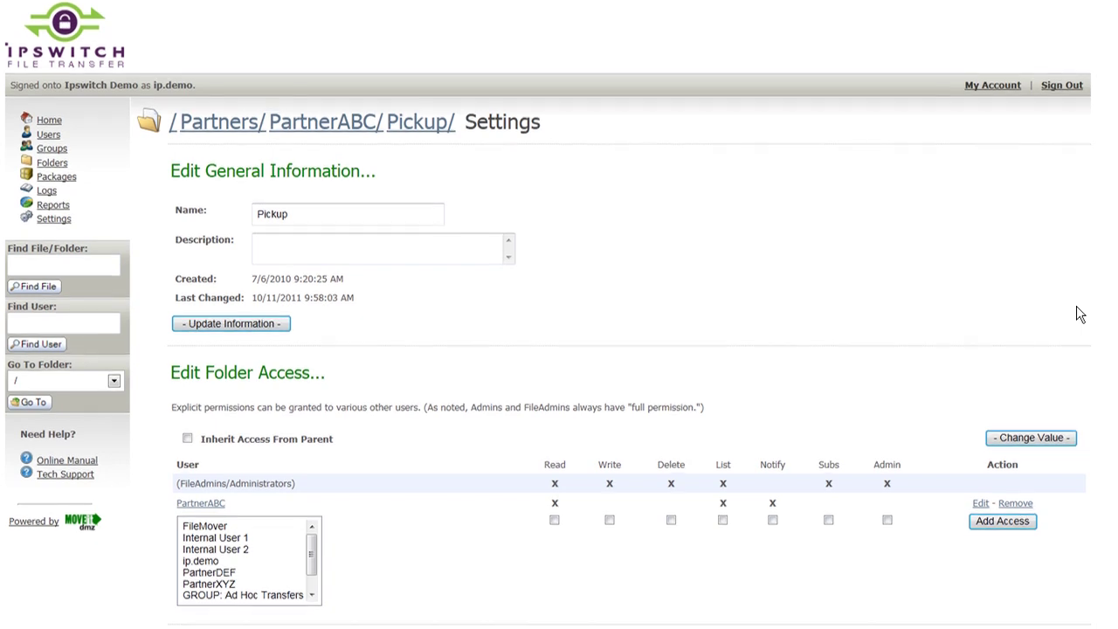
# - Review the Pickup folder settings, then go back up to the /Partners/PartnerABC/ listing
pyautogui.scroll(-2, 1077, 307)
pyautogui.scroll(-4, 1077, 308)
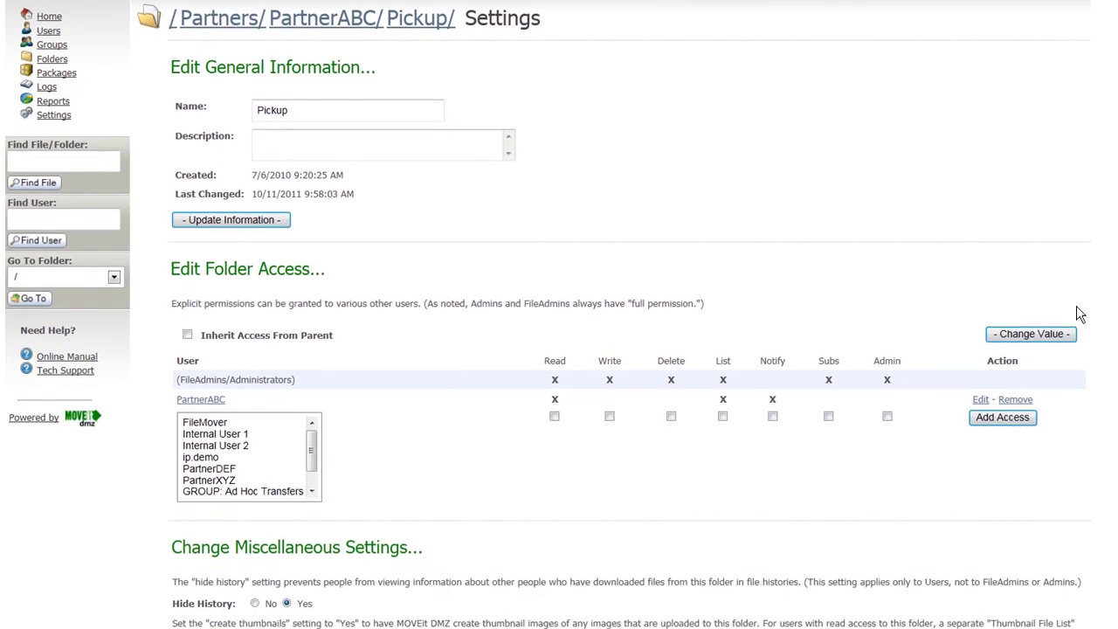
pyautogui.scroll(-1, 1079, 312)
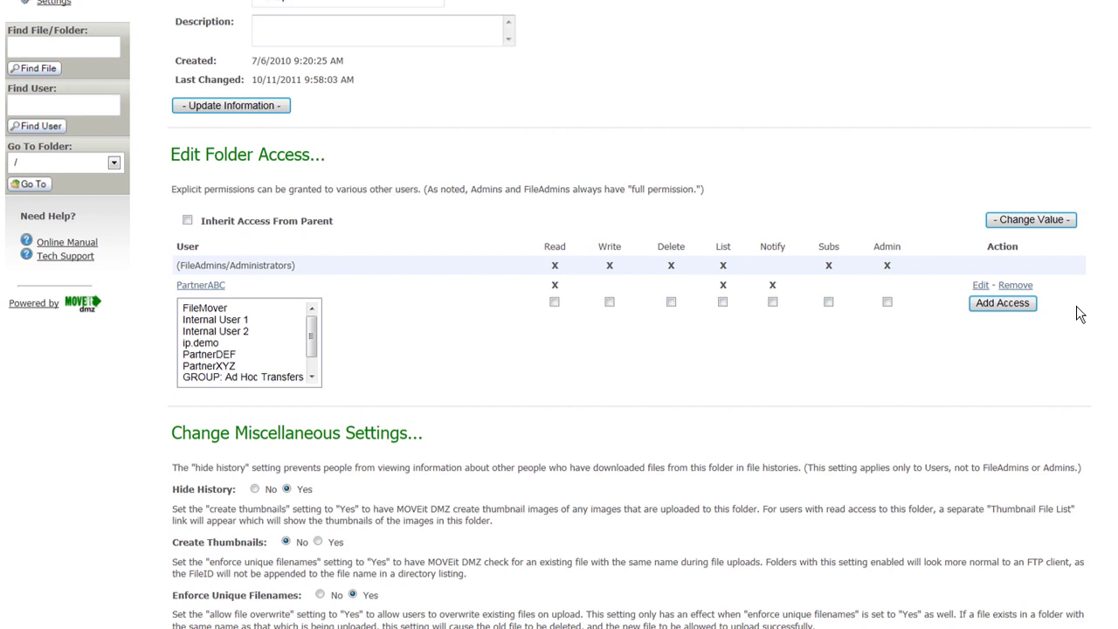
pyautogui.scroll(-1, 1079, 313)
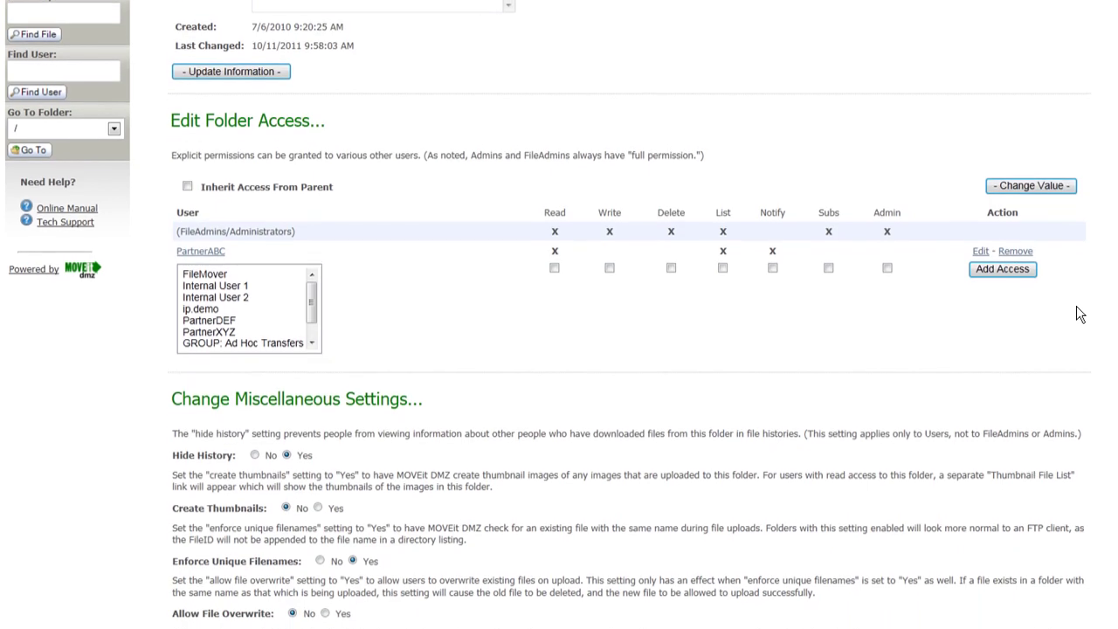
pyautogui.scroll(-5, 1077, 313)
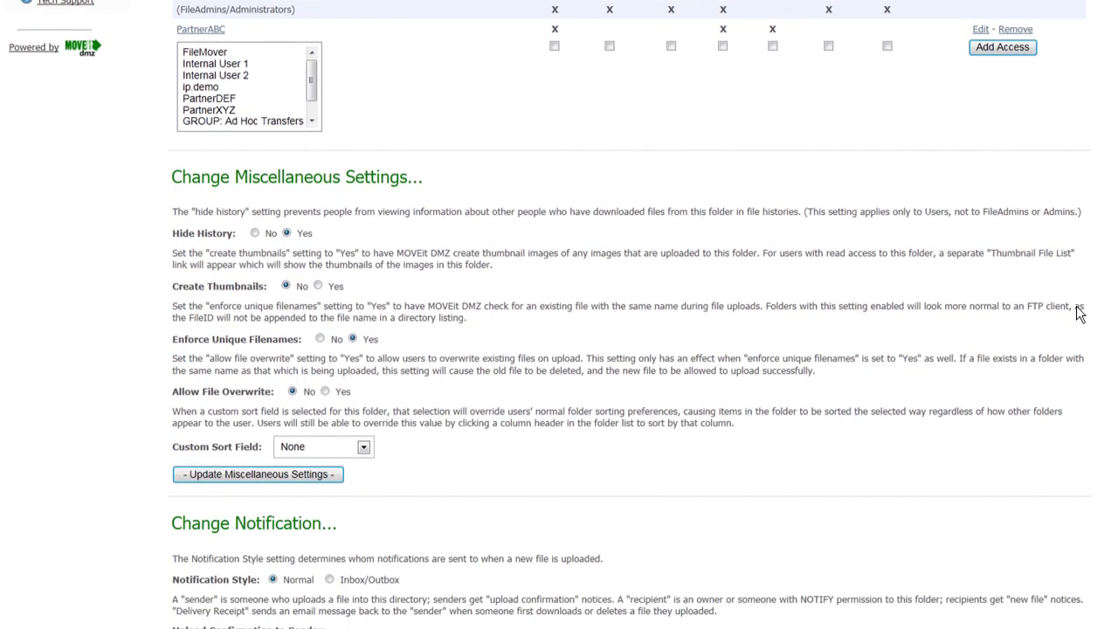
pyautogui.scroll(-6, 1078, 313)
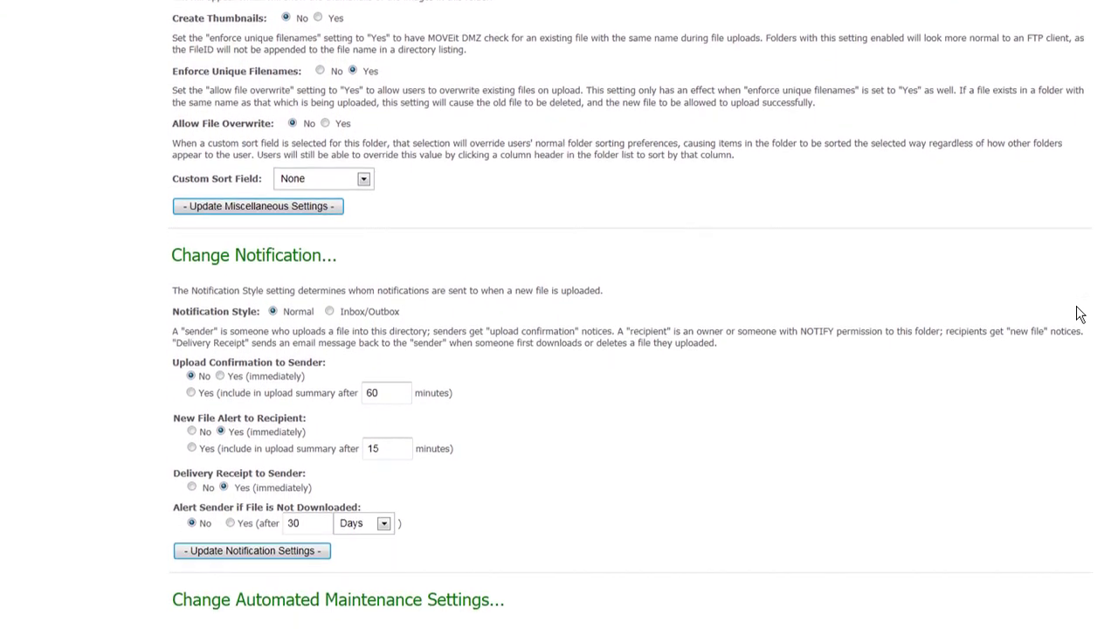
pyautogui.scroll(-2, 1080, 313)
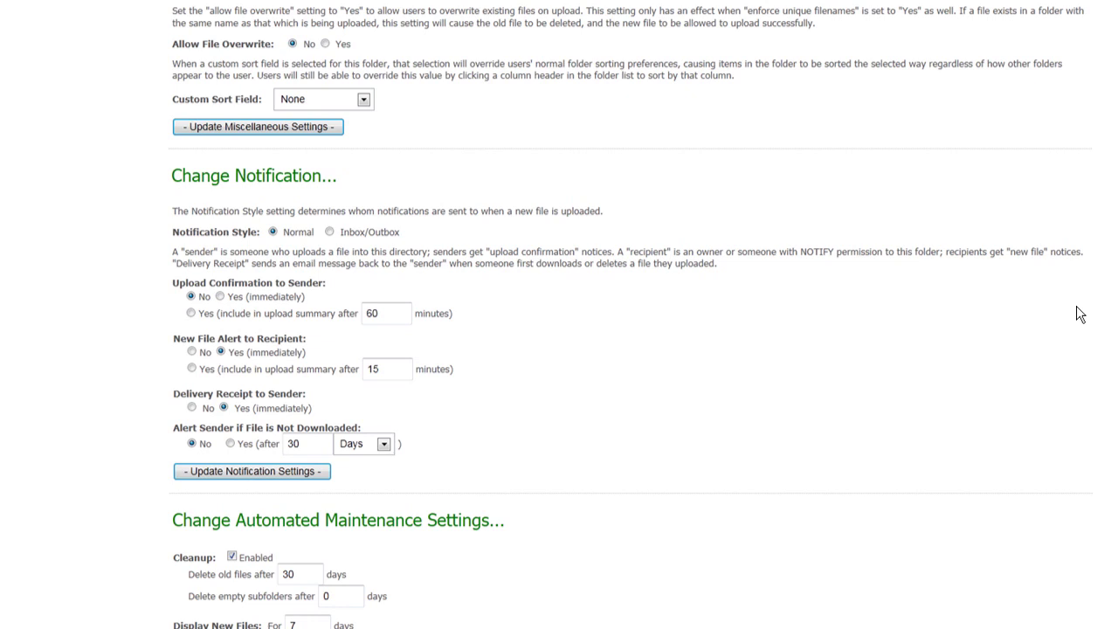
pyautogui.scroll(-3, 1077, 306)
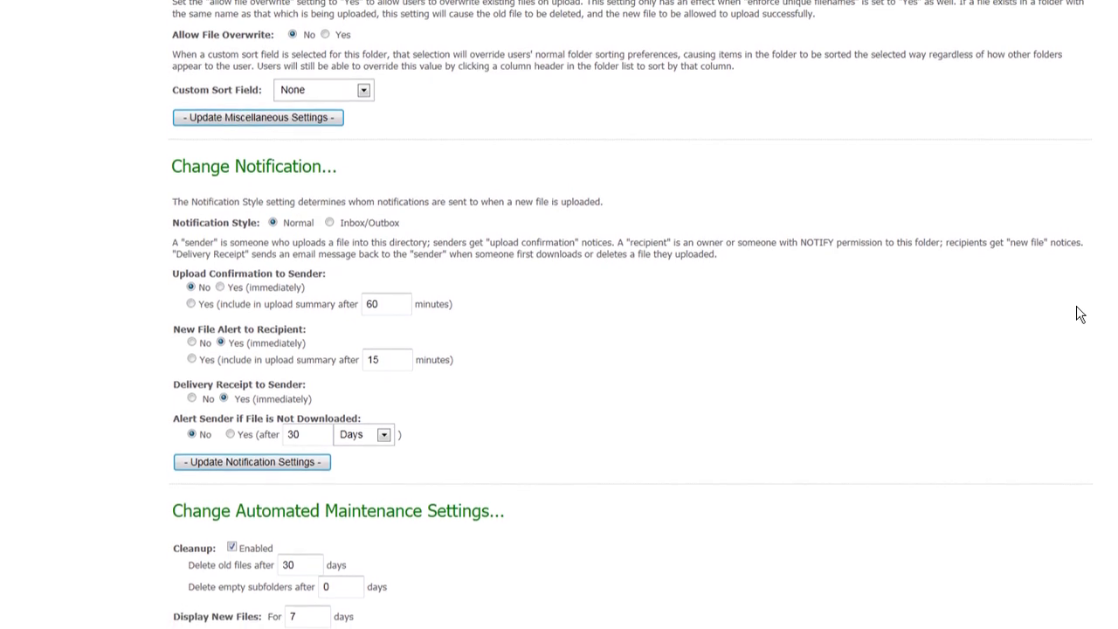
pyautogui.scroll(-5, 1077, 306)
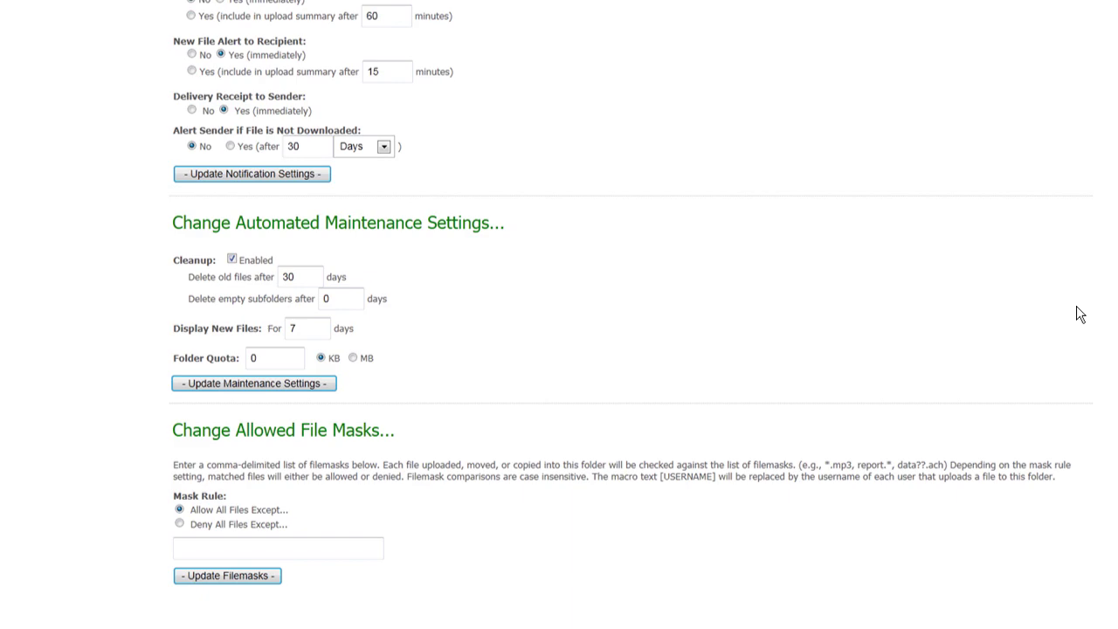
pyautogui.scroll(10, 1077, 307)
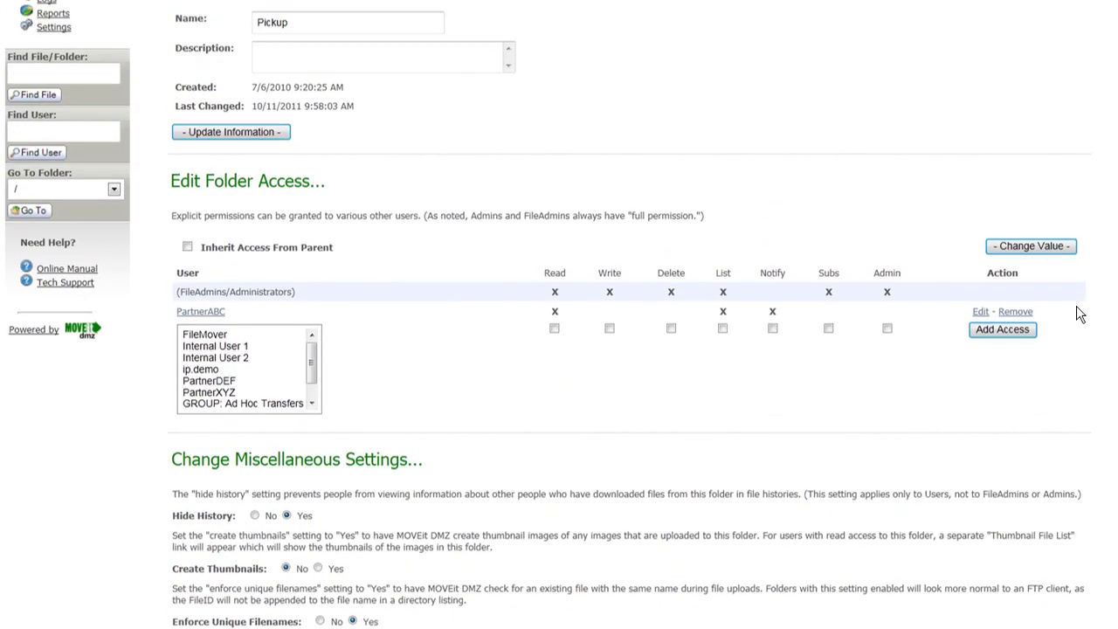
pyautogui.scroll(2, 1076, 305)
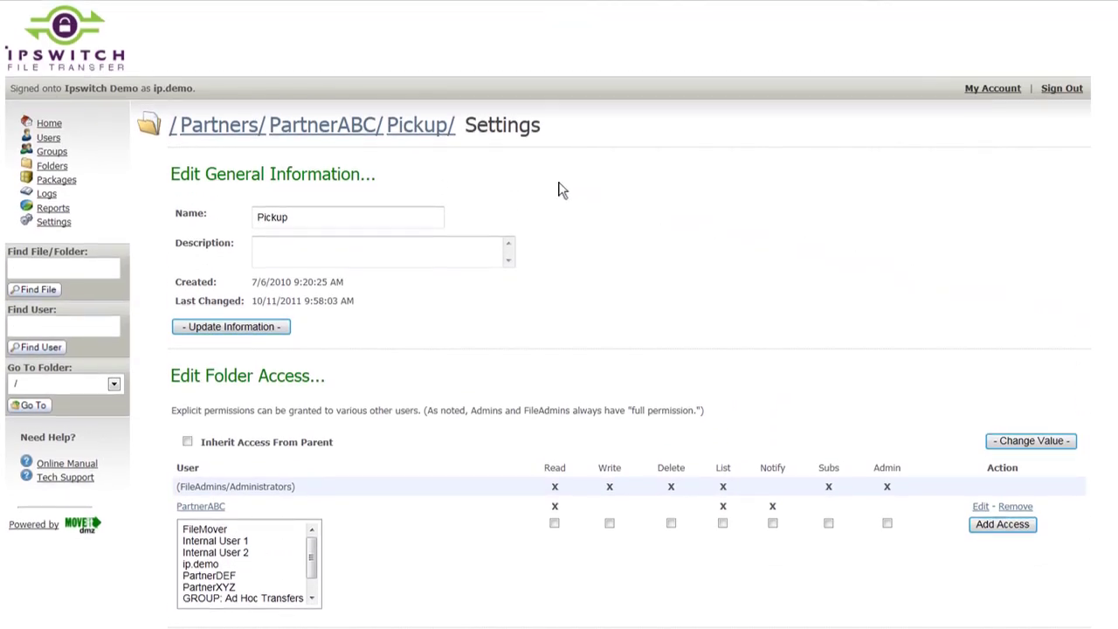
pyautogui.click(317, 128)
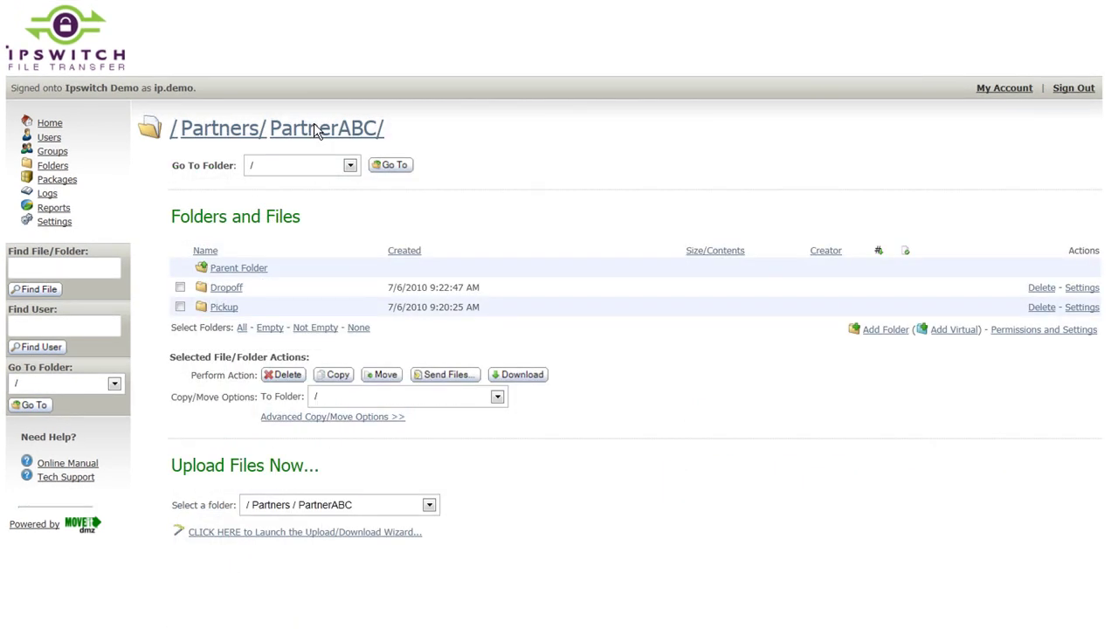
# - Review the Dropoff folder's settings sections, confirming PartnerABC has Write-only access
pyautogui.click(1082, 289)
pyautogui.scroll(-3, 1082, 295)
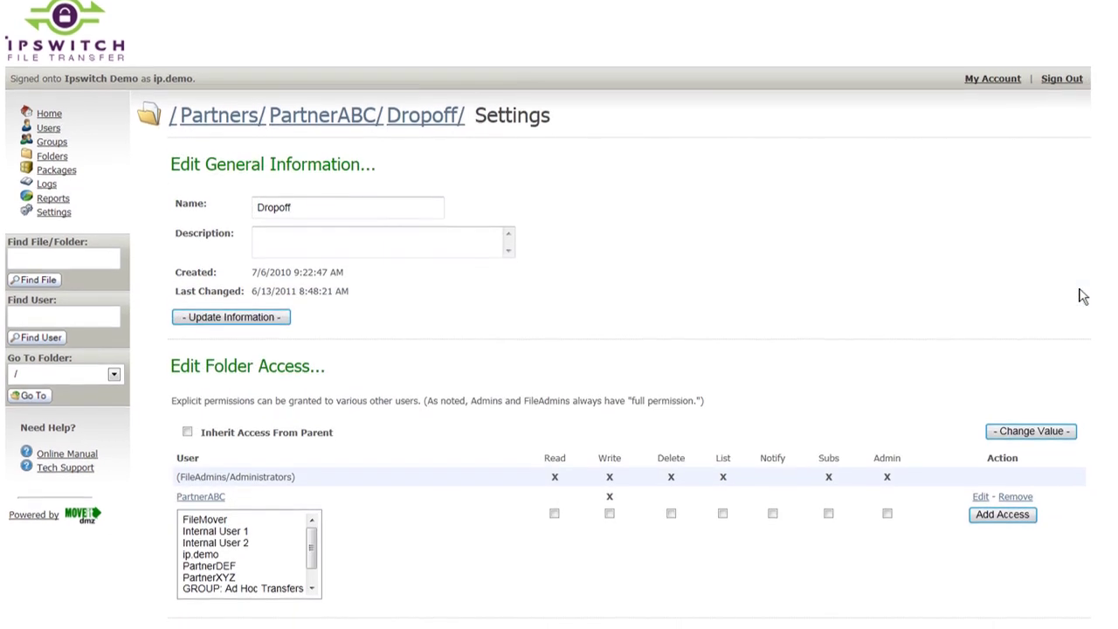
pyautogui.scroll(-2, 1082, 295)
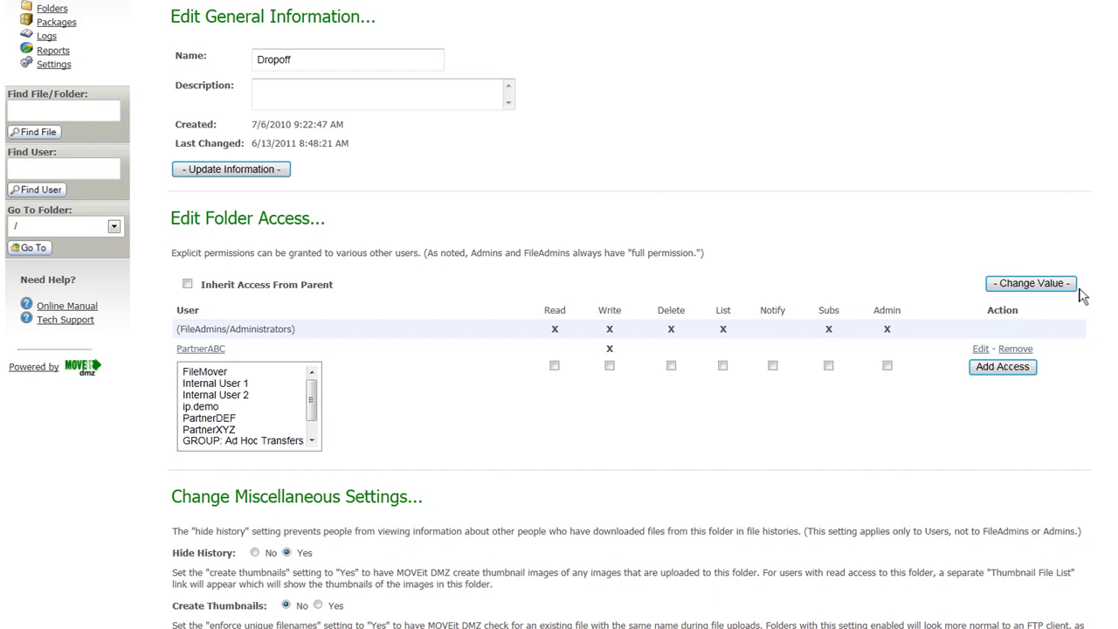
pyautogui.scroll(-1, 1084, 297)
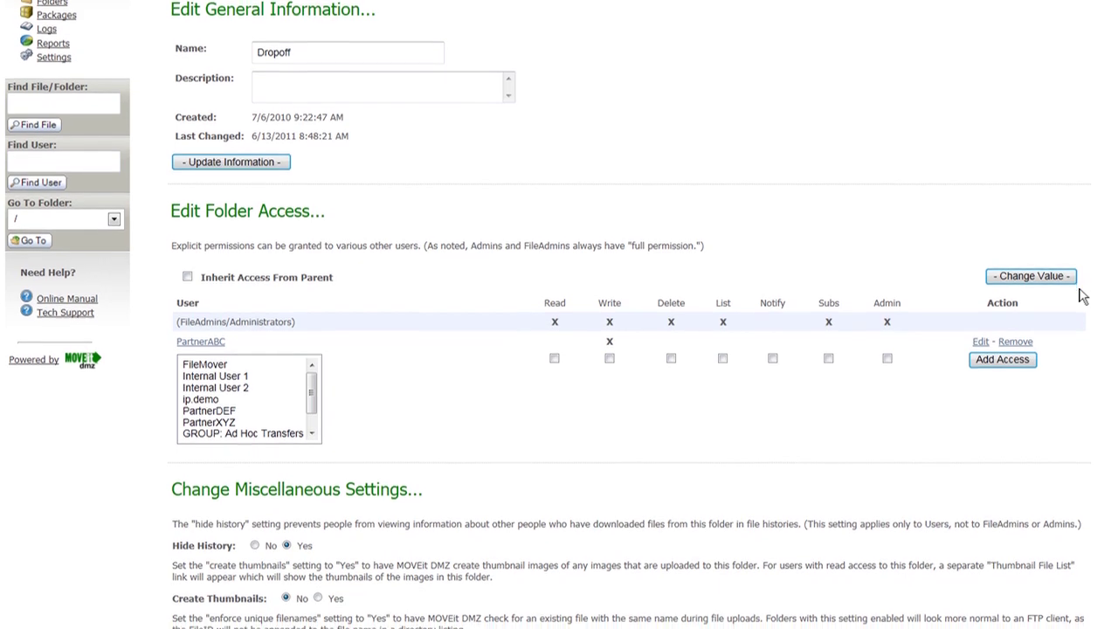
pyautogui.scroll(-5, 1083, 297)
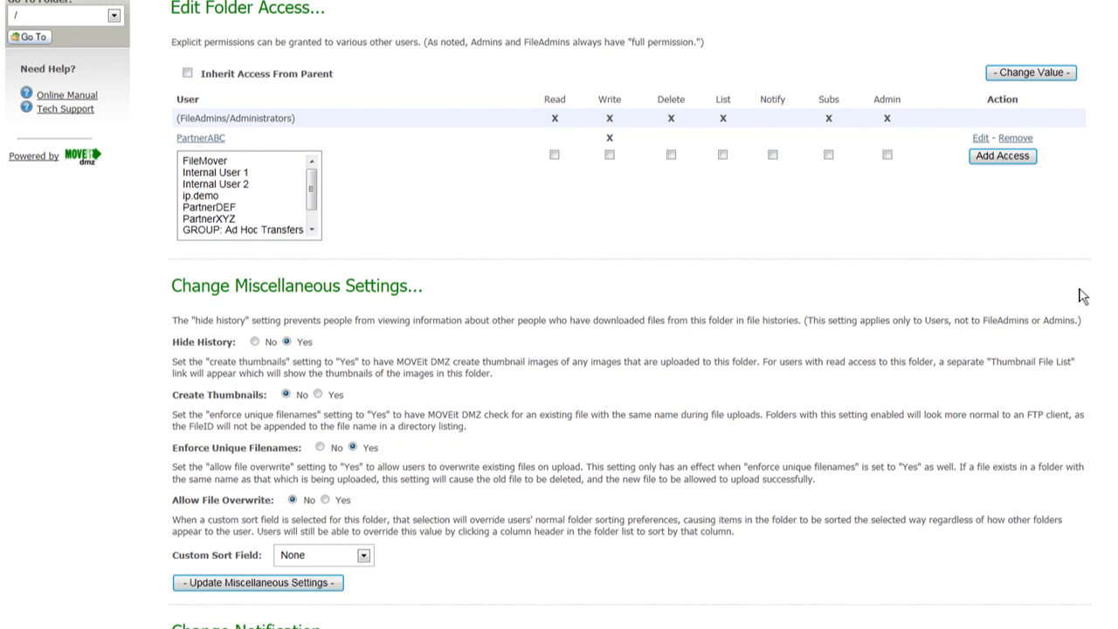
pyautogui.scroll(-4, 1083, 297)
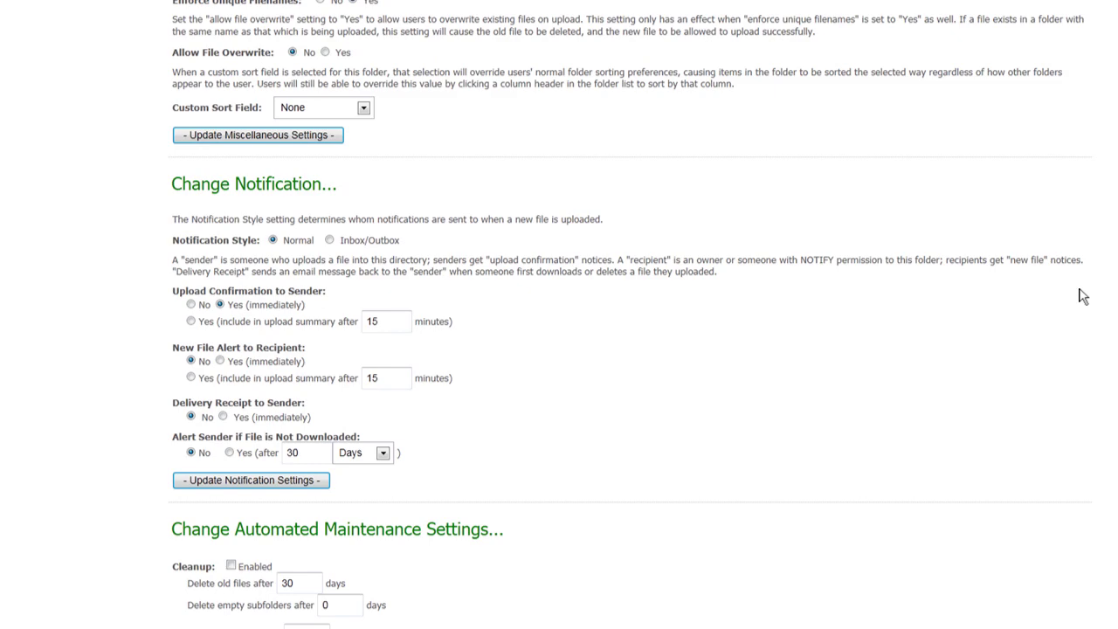
pyautogui.scroll(-2, 1082, 297)
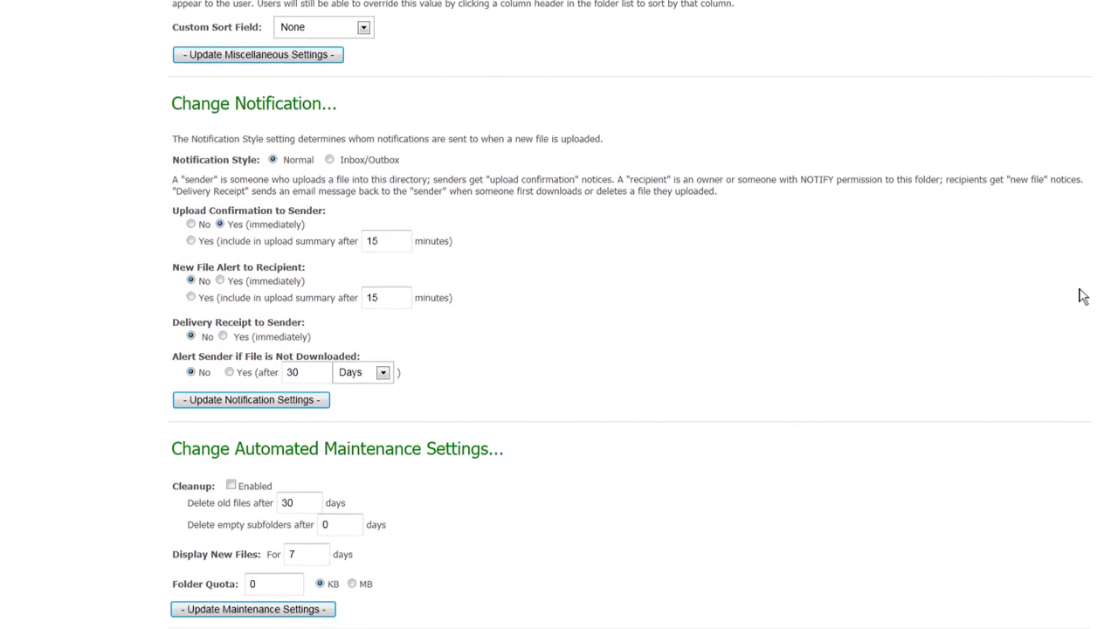
pyautogui.scroll(-5, 1081, 297)
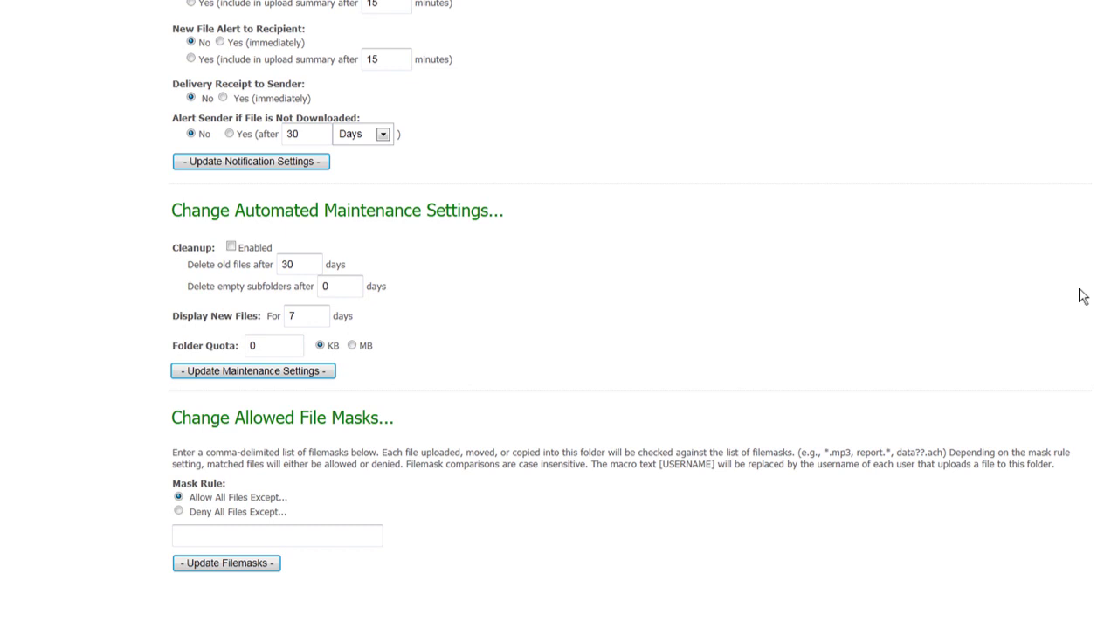
pyautogui.scroll(10, 1083, 297)
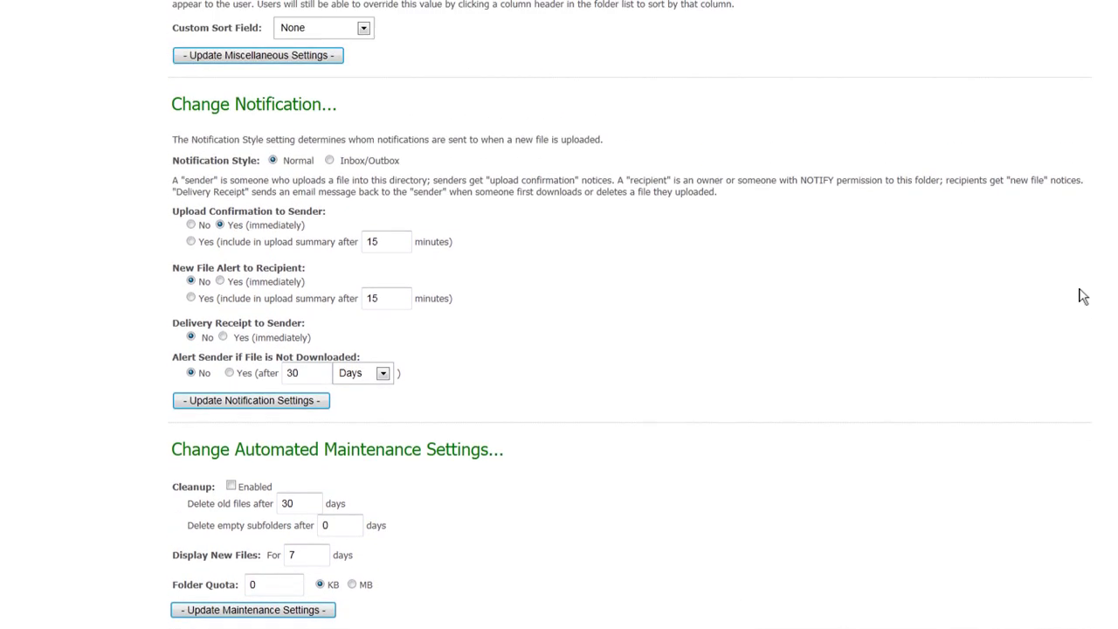
pyautogui.scroll(3, 1083, 297)
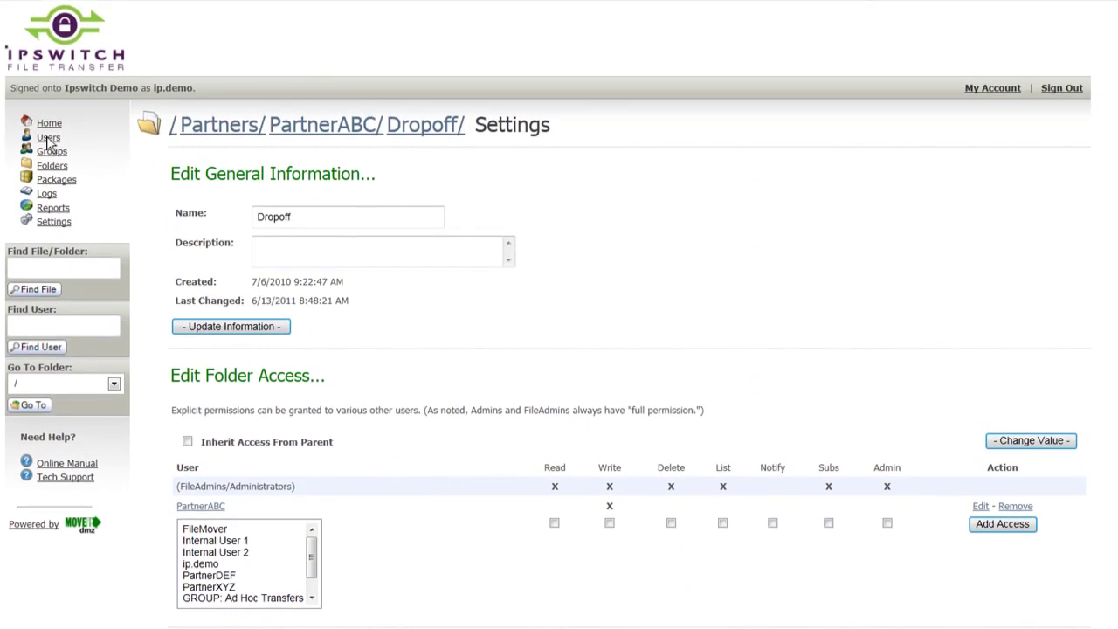
# - View demo.partnerabc's folder access list: Write on Dropoff; Read, List, Notify on Pickup
pyautogui.click(48, 140)
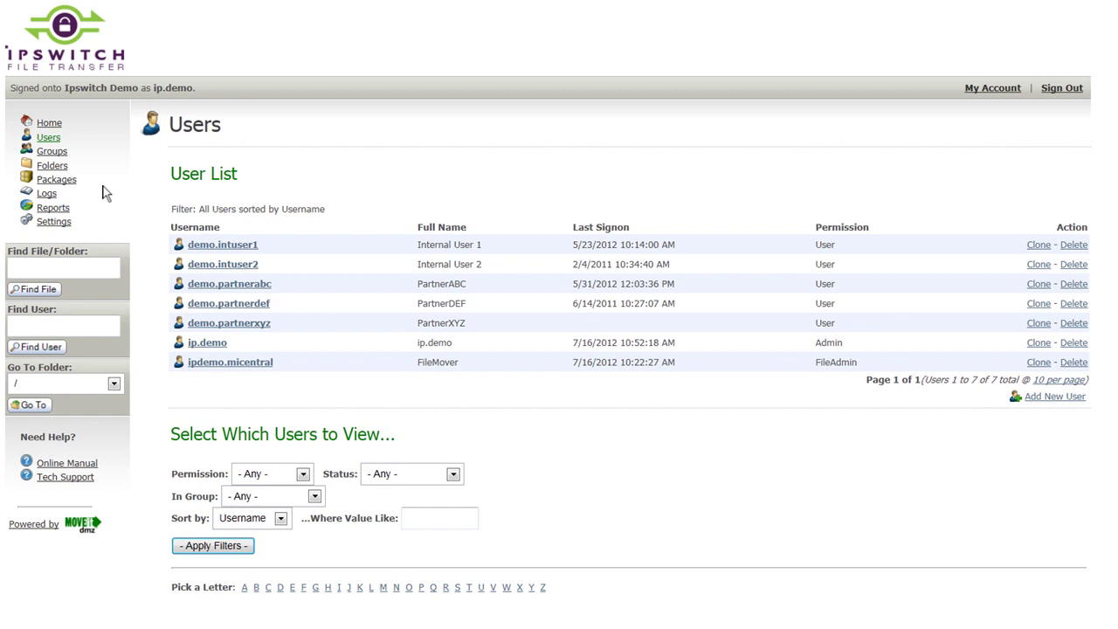
pyautogui.click(219, 288)
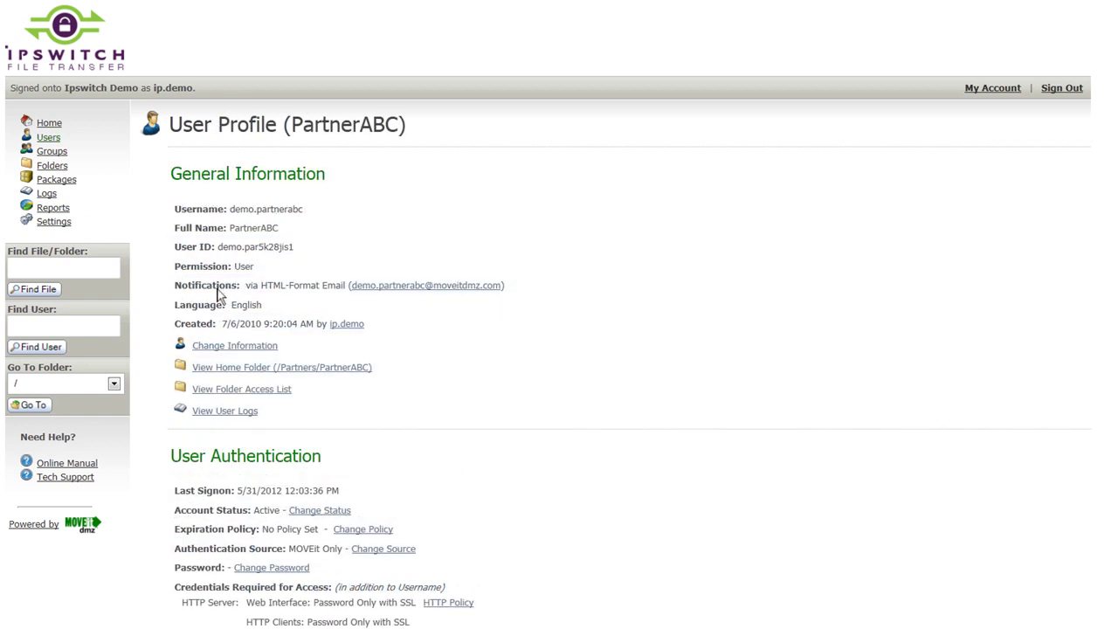
pyautogui.click(244, 390)
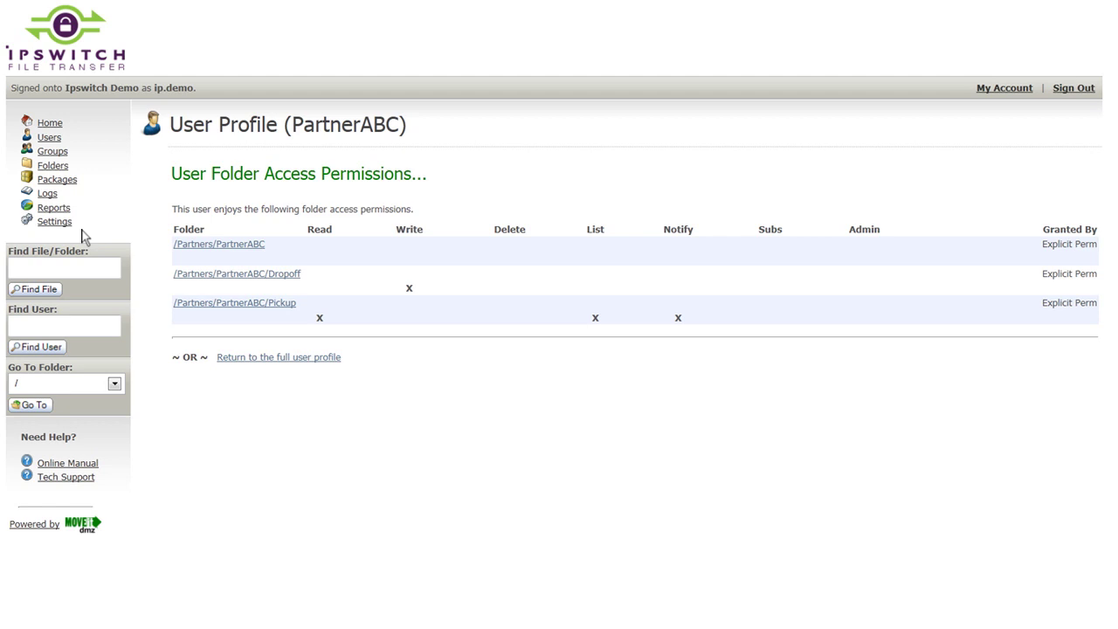
# - Filter the logs by username demo.partnerabc, showing its 11 entries for 7/16/2012
pyautogui.click(47, 194)
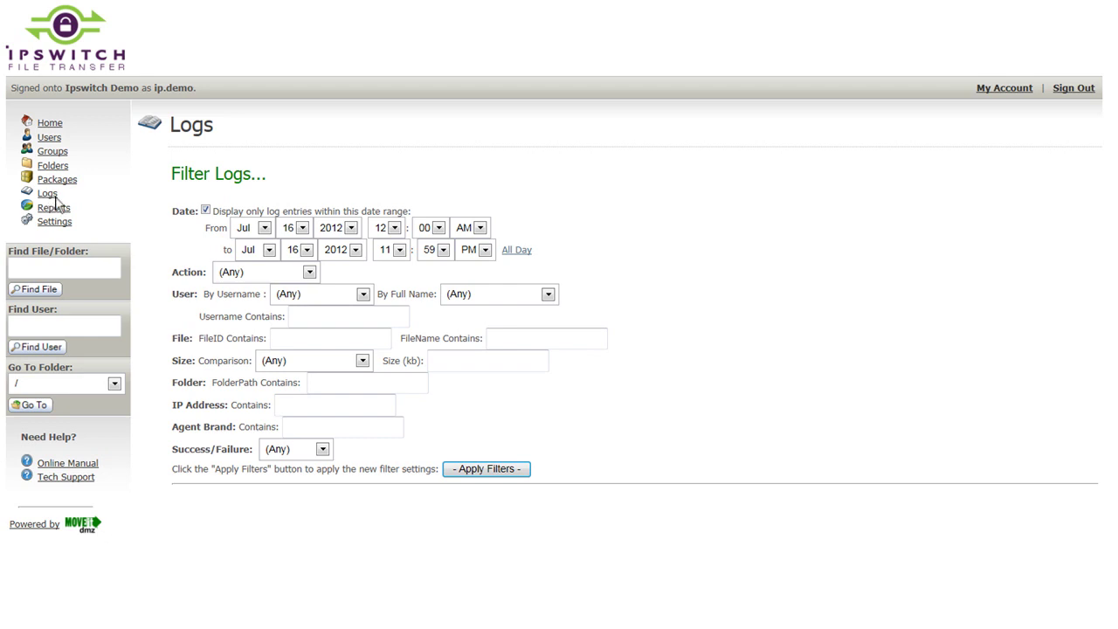
pyautogui.click(364, 295)
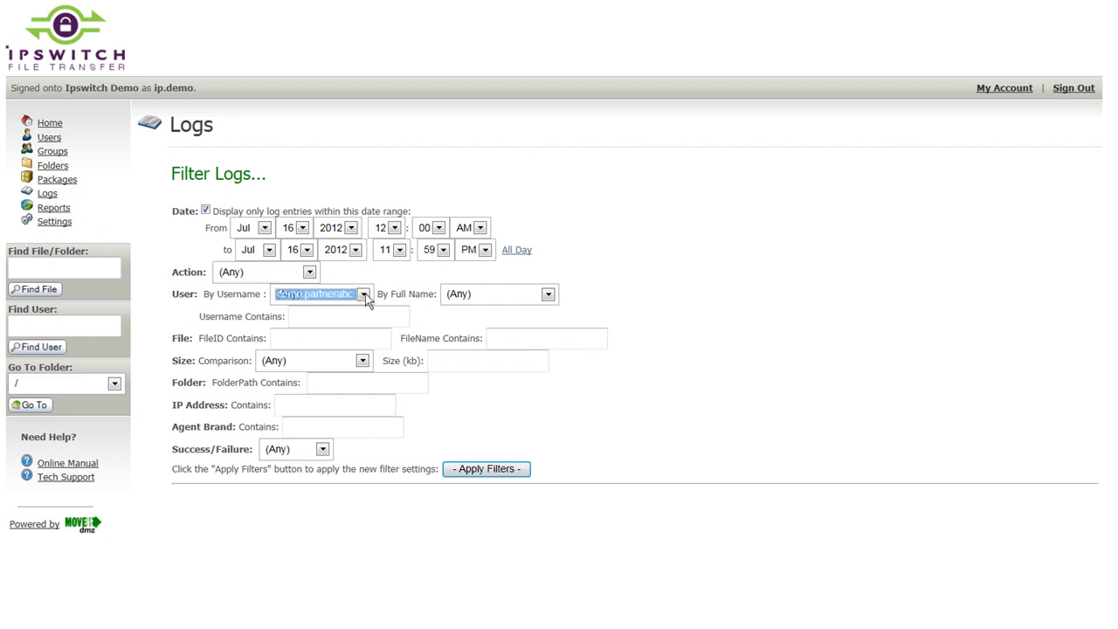
pyautogui.click(479, 472)
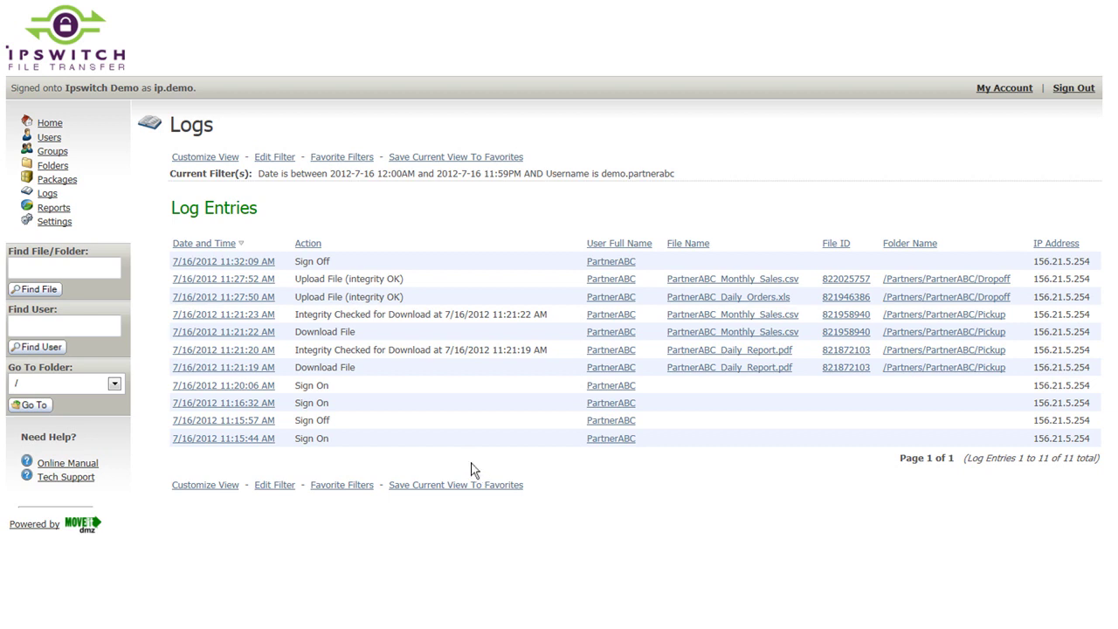
# - Inspect the 11:27:50 AM PartnerABC_Daily_Orders.xls upload entry, then go to the Reports list
pyautogui.click(219, 280)
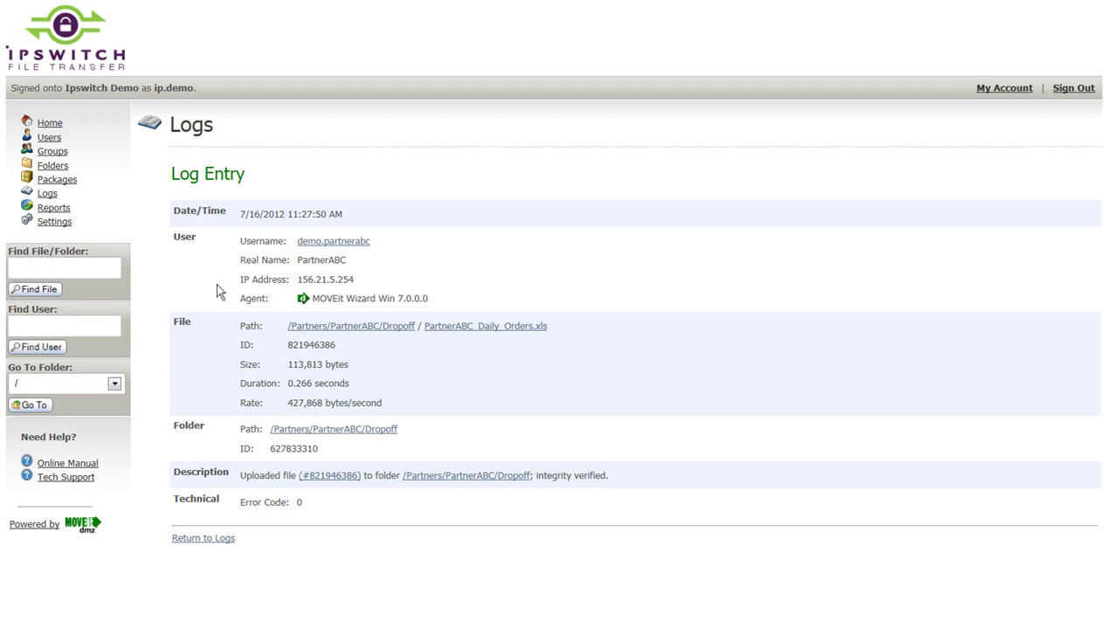
pyautogui.click(199, 539)
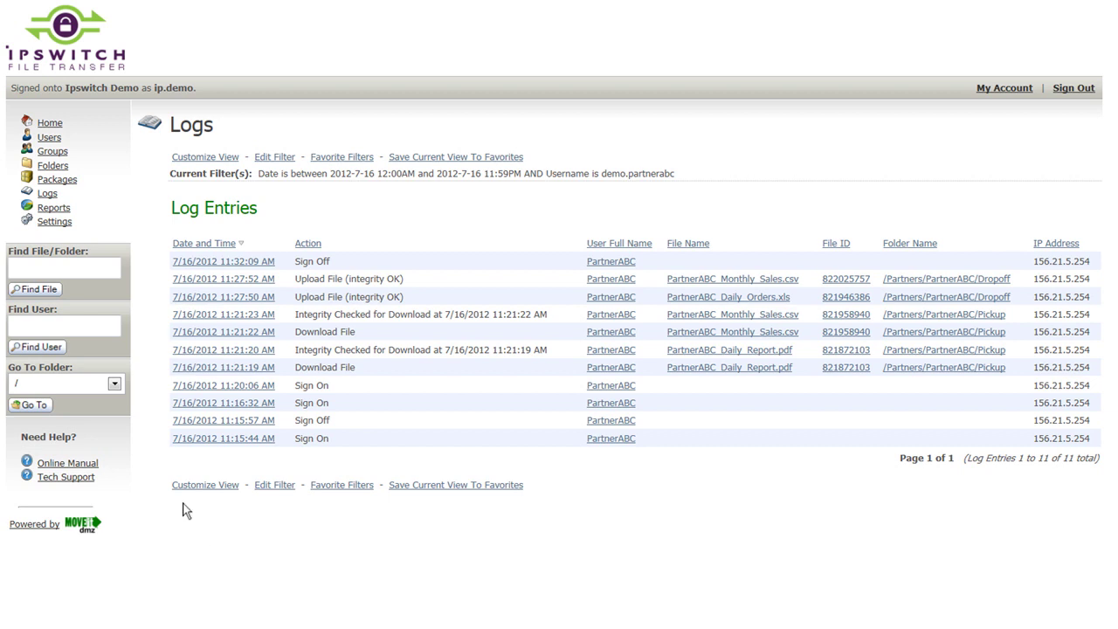
pyautogui.click(52, 213)
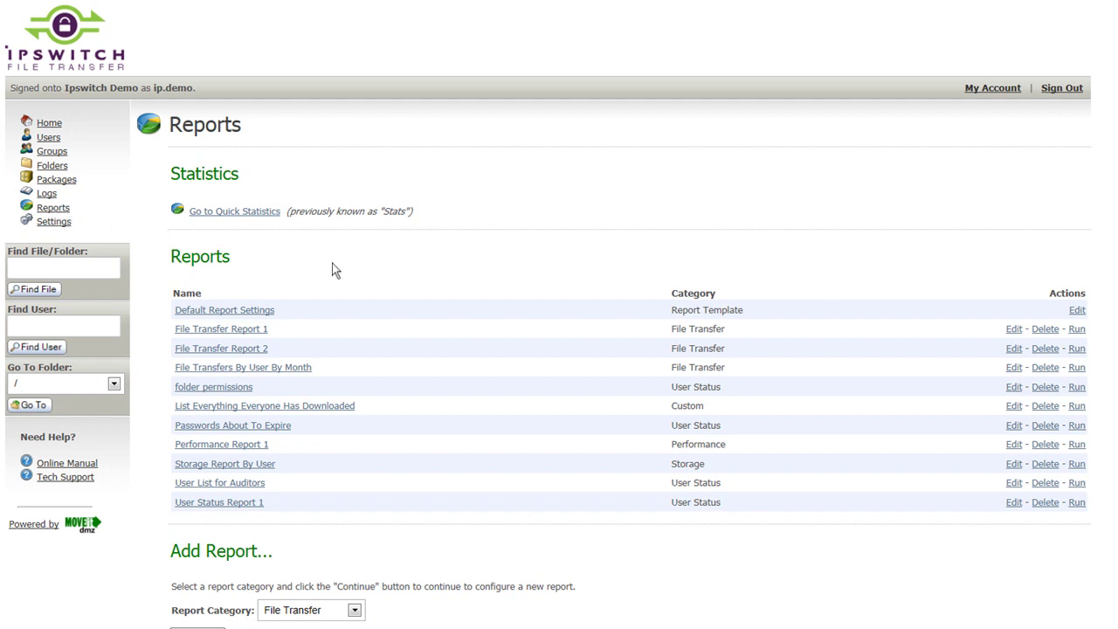
pyautogui.click(1076, 408)
pyautogui.click(355, 611)
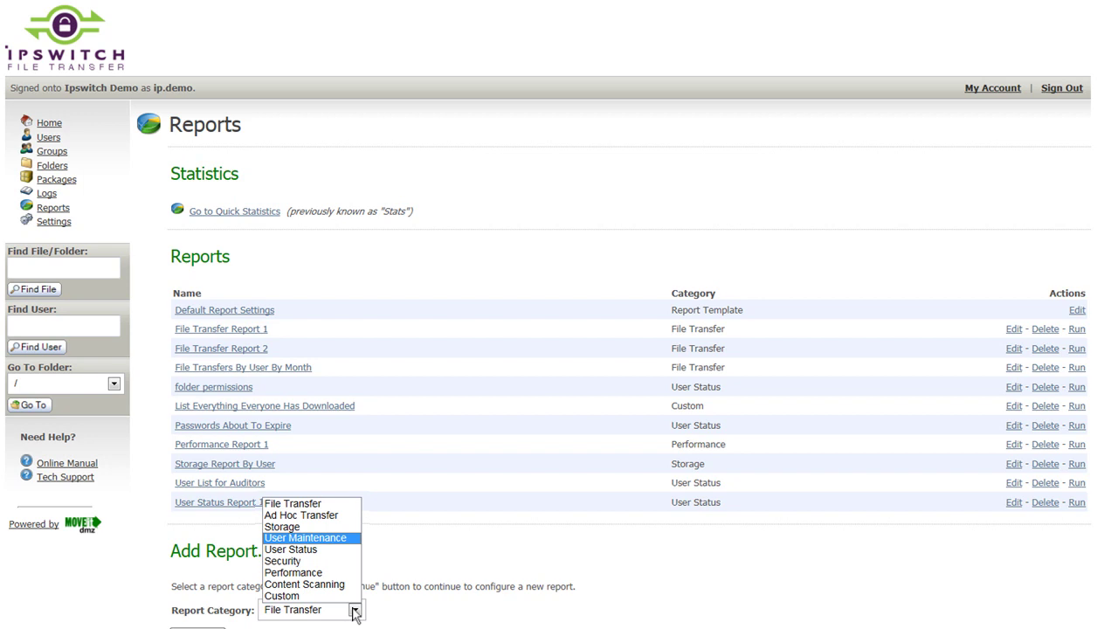
pyautogui.click(355, 612)
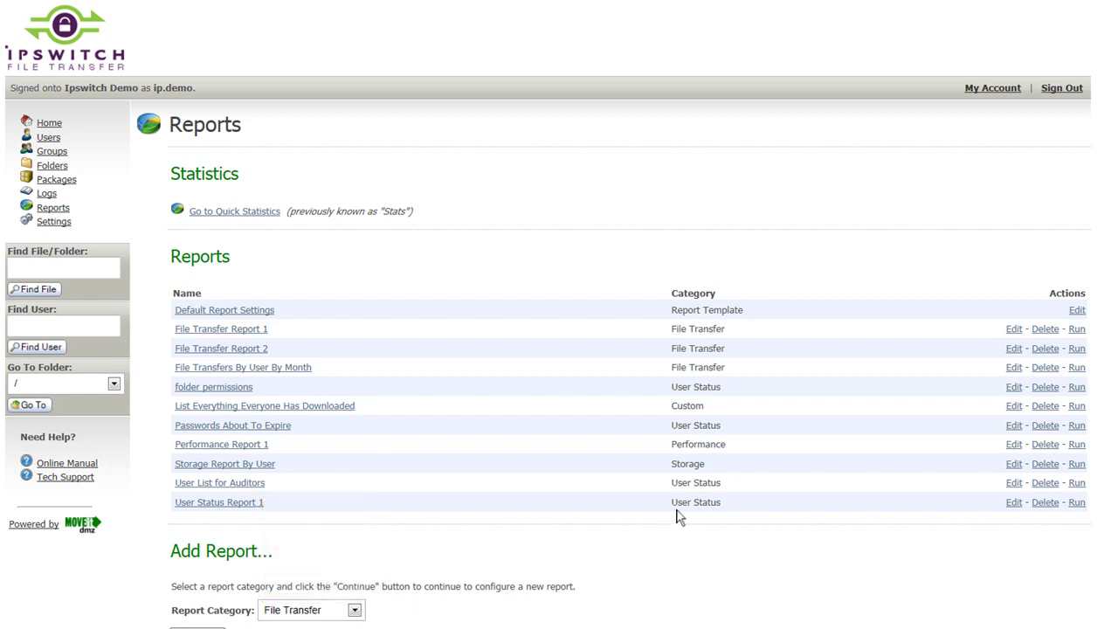
# - Edit the definition of the List Everything Everyone Has Downloaded report
pyautogui.click(1014, 407)
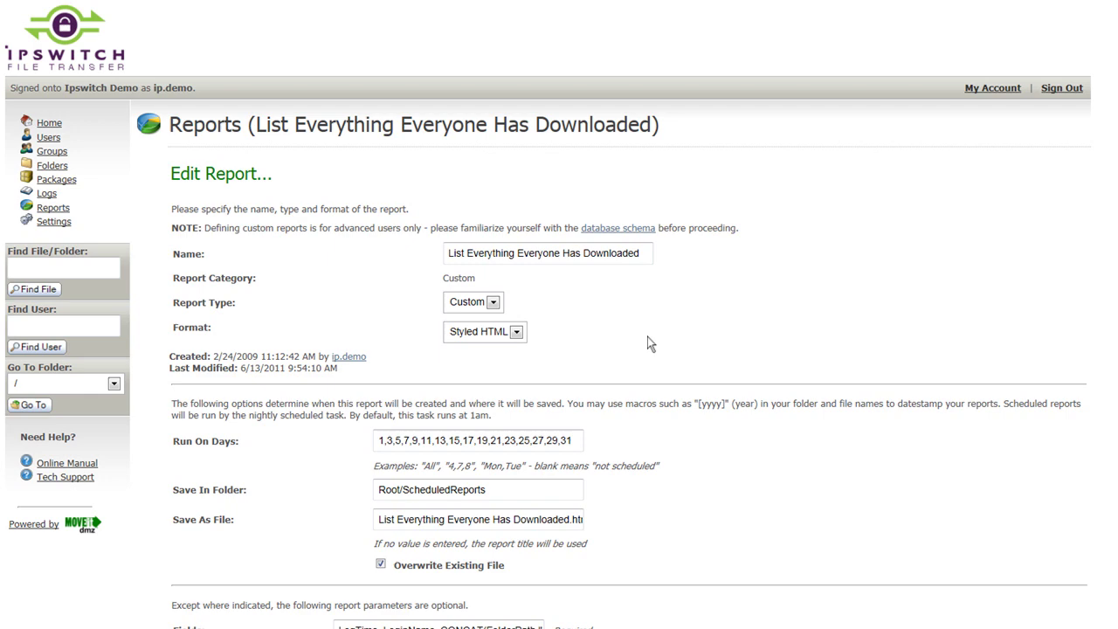
# - Go to the system-wide Settings page with Appearance, Security Policies and Ad Hoc Transfer
pyautogui.click(52, 222)
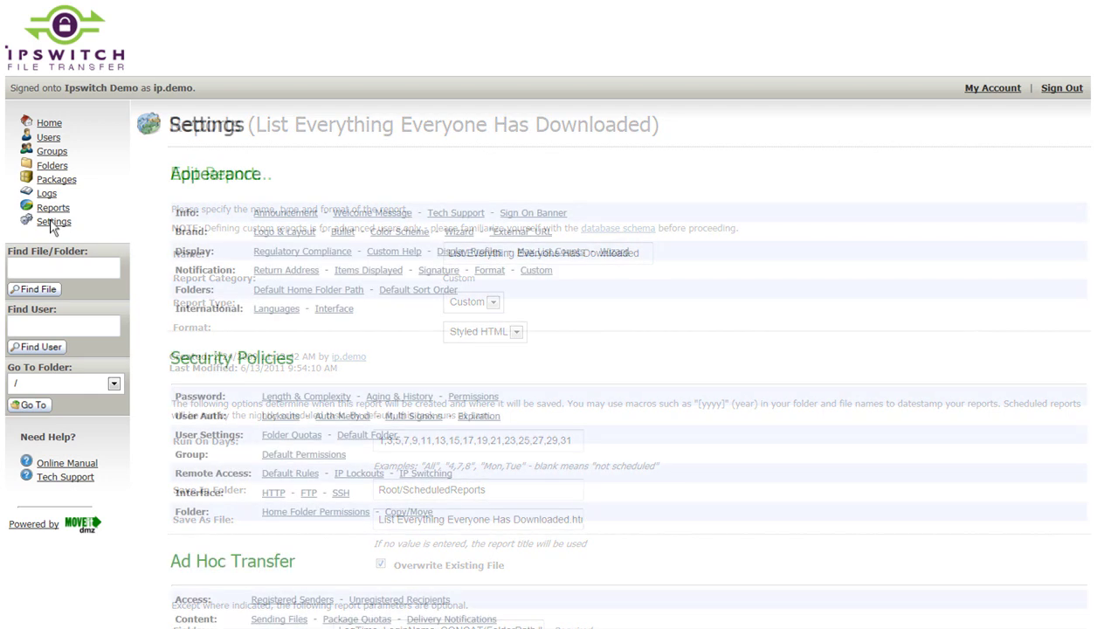